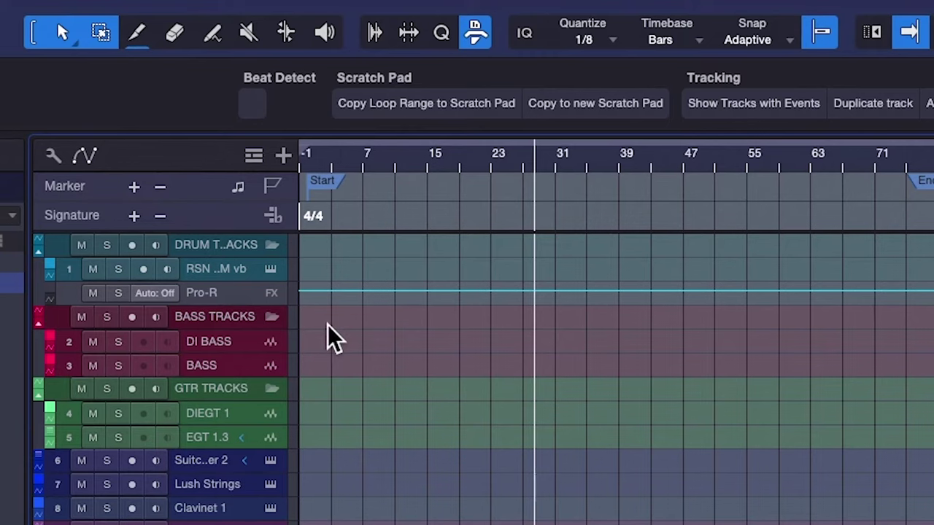
Open the global tracks dropdown above the track headers to see the available lanes.
{"action": "left_click", "coordinate": [253, 156]}
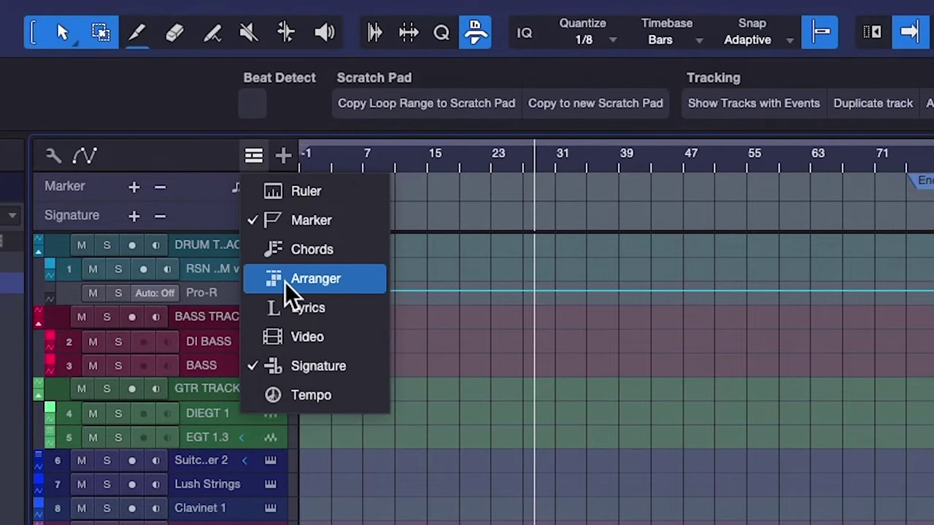
Add the Arranger track to the song from the global tracks list.
{"action": "left_click", "coordinate": [316, 279]}
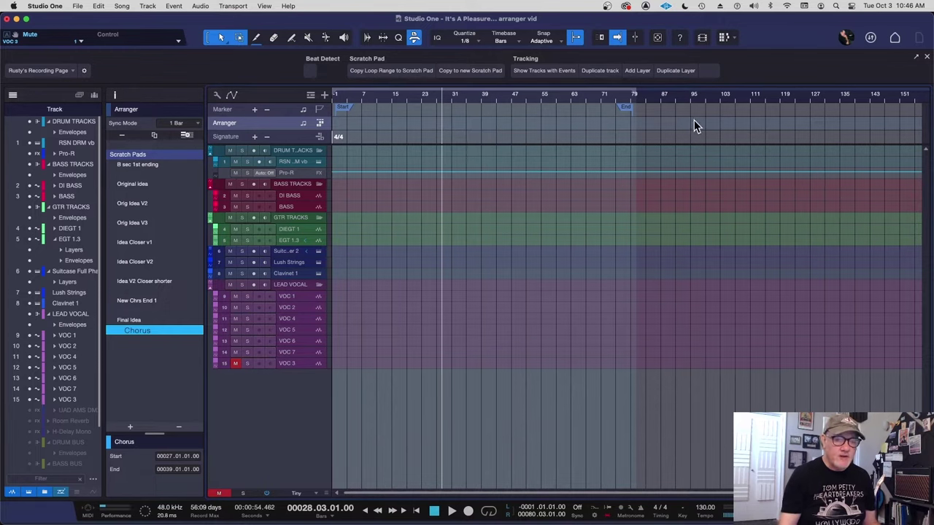
Open the Scratch Pad beside the main song.
{"action": "left_click", "coordinate": [722, 38]}
Widen the Scratch Pad and zoom out to show the whole Final Idea arrangement from bar 1.
{"action": "left_click_drag", "start_coordinate": [671, 325], "coordinate": [618, 324]}
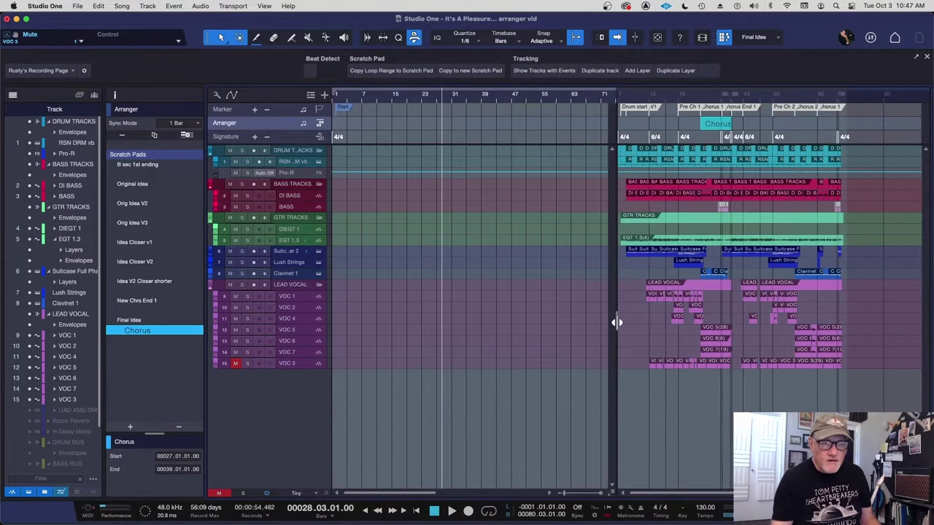
{"action": "left_click", "coordinate": [609, 253]}
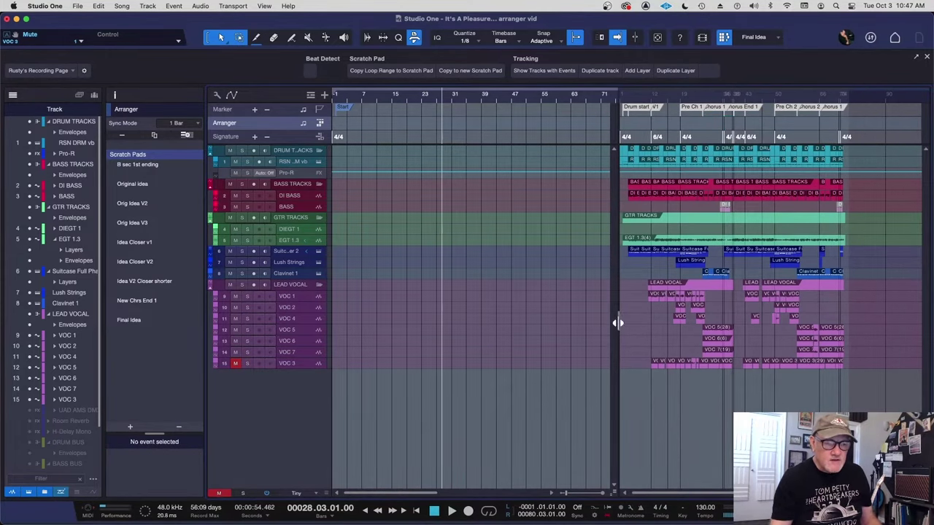
{"action": "left_click_drag", "start_coordinate": [617, 323], "coordinate": [500, 323]}
{"action": "left_click_drag", "start_coordinate": [599, 101], "coordinate": [599, 117]}
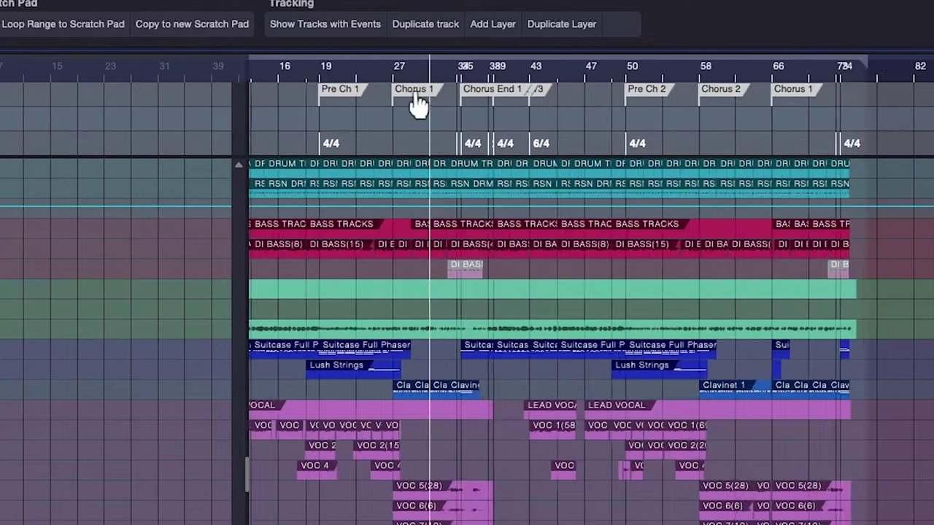
{"action": "left_click_drag", "start_coordinate": [418, 106], "coordinate": [417, 114]}
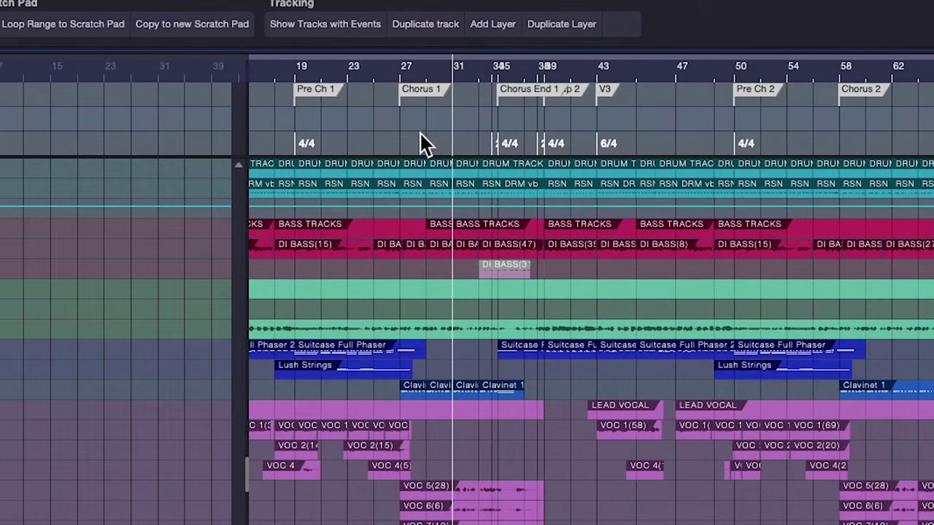
{"action": "scroll", "coordinate": [580, 501], "scroll_direction": "left", "scroll_amount": 5}
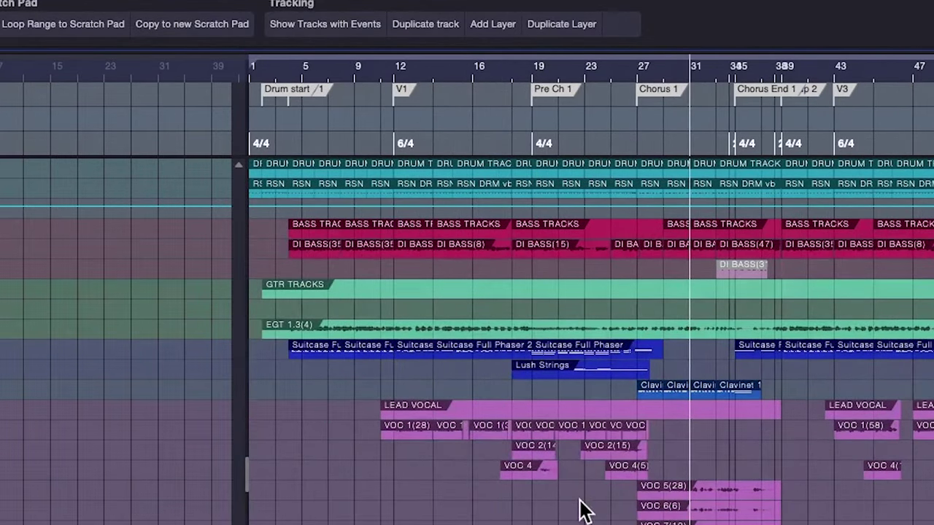
{"action": "key", "text": "w"}
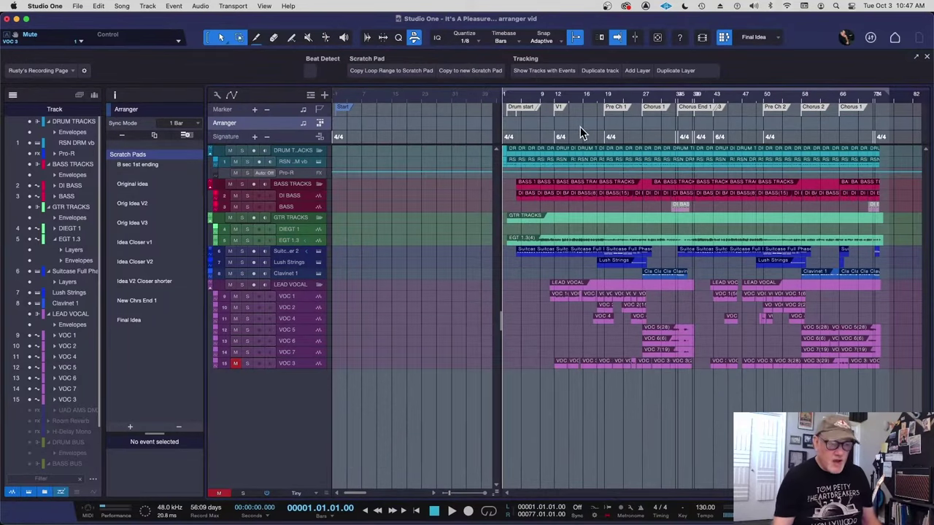
Draw an Intro arranger section and stretch it to span bars 1–76.
{"action": "key", "text": "5"}
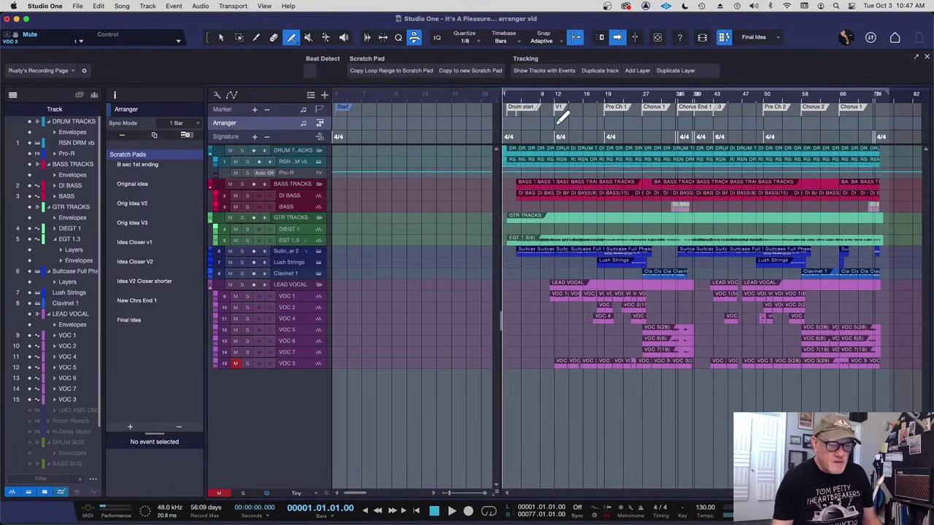
{"action": "left_click_drag", "start_coordinate": [556, 124], "coordinate": [729, 124]}
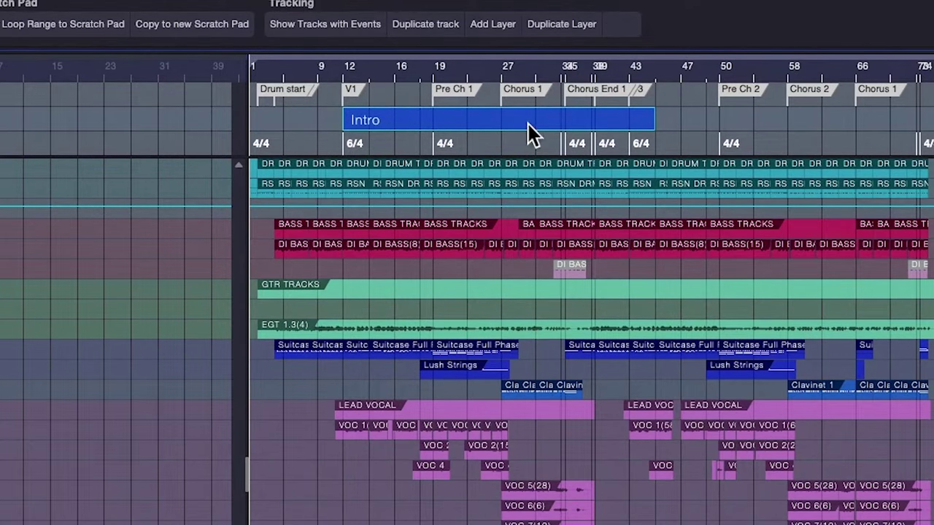
{"action": "left_click_drag", "start_coordinate": [653, 120], "coordinate": [689, 122]}
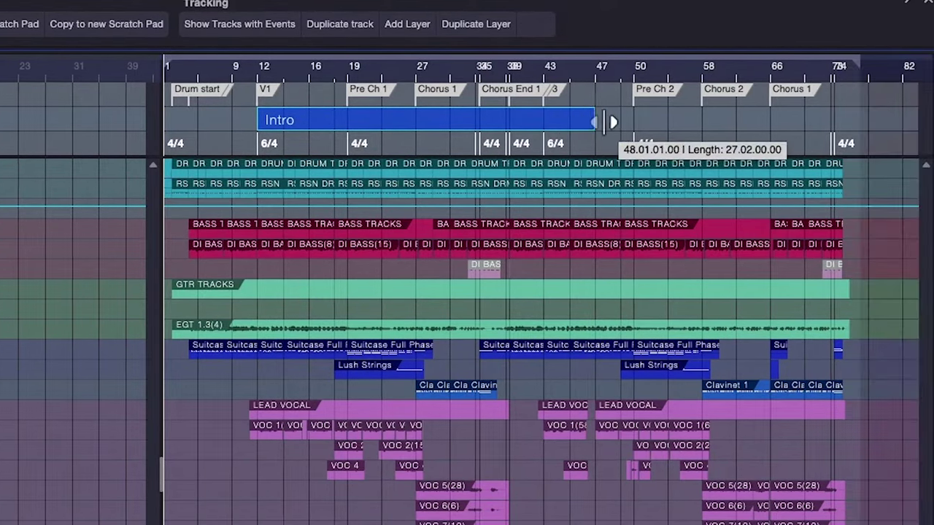
{"action": "left_click_drag", "start_coordinate": [605, 121], "coordinate": [879, 121]}
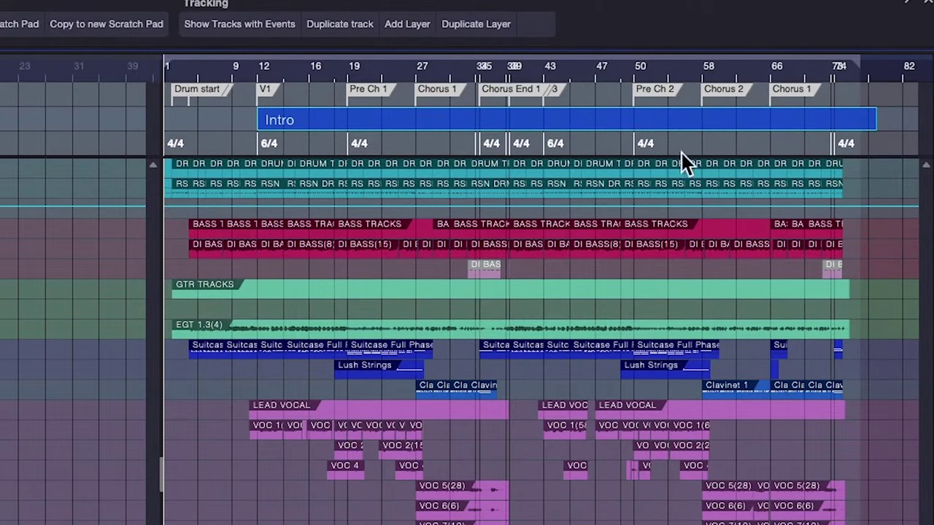
{"action": "left_click_drag", "start_coordinate": [254, 123], "coordinate": [98, 139]}
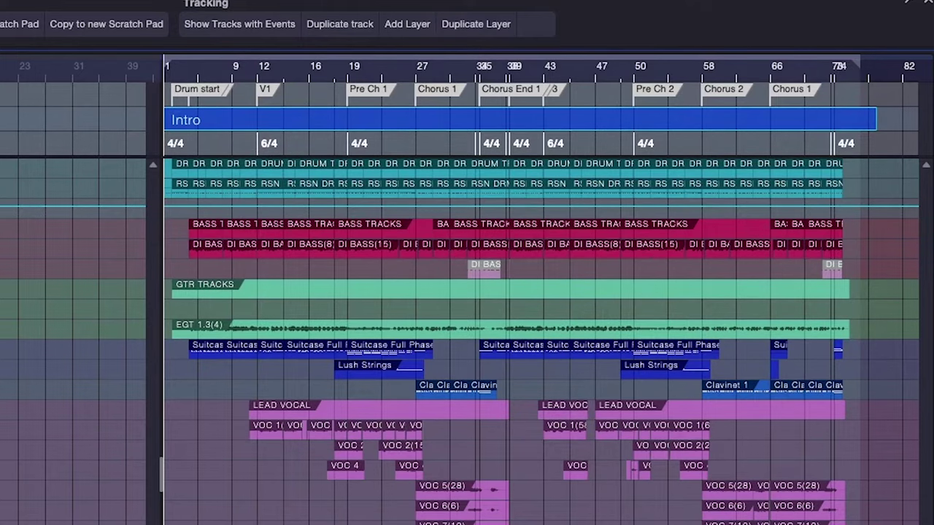
Copy the Intro section into the empty main song.
{"action": "left_click_drag", "start_coordinate": [160, 484], "coordinate": [536, 471]}
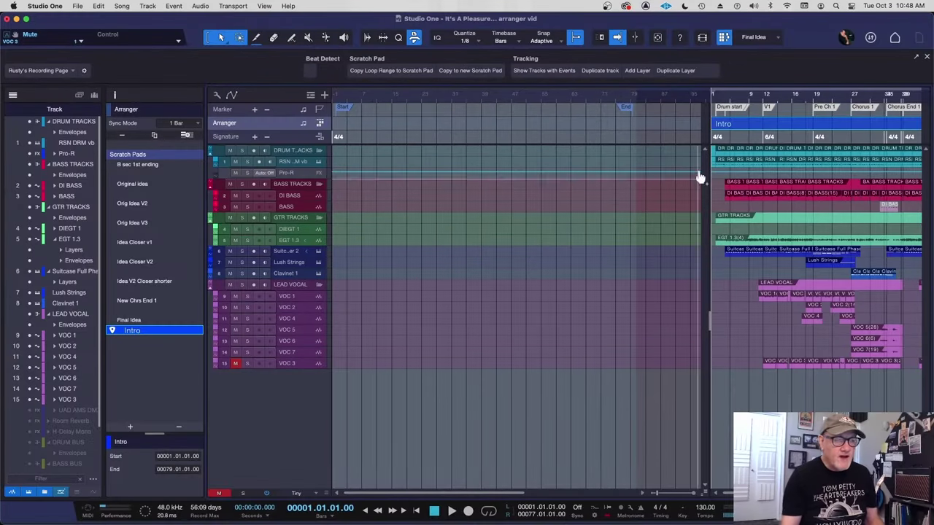
{"action": "left_click_drag", "start_coordinate": [699, 178], "coordinate": [700, 177]}
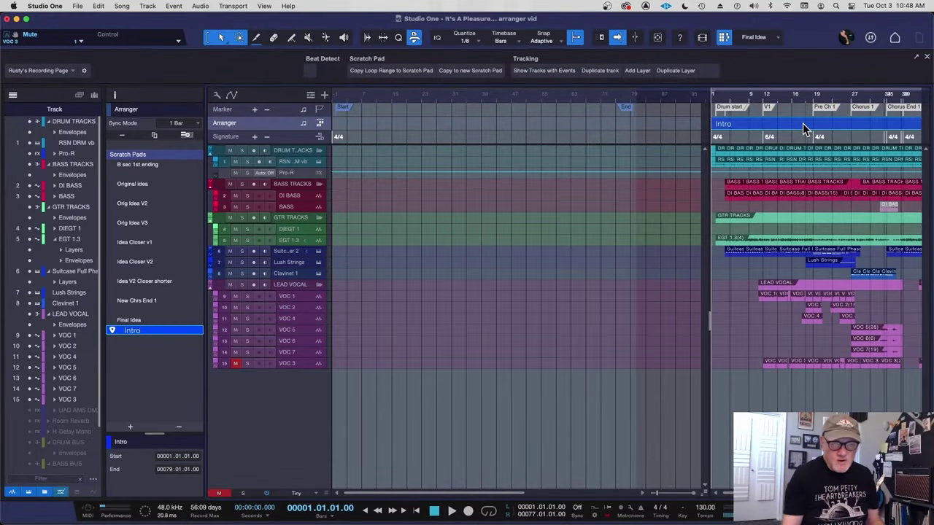
{"action": "left_click_drag", "start_coordinate": [803, 123], "coordinate": [366, 120]}
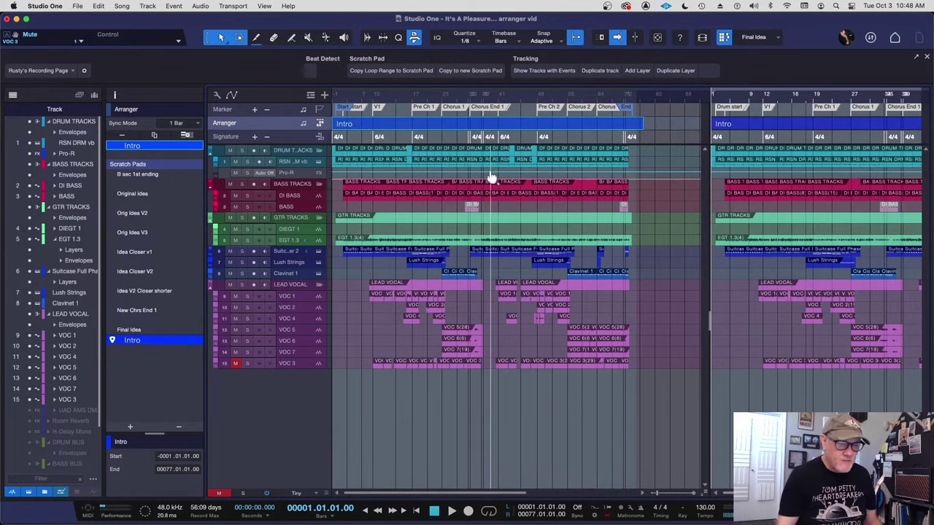
Delete the copied Intro from the main song and compare the Idea Closer V2 and shorter scratch pads.
{"action": "left_click", "coordinate": [423, 124]}
{"action": "key", "text": "Delete"}
{"action": "left_click", "coordinate": [753, 36]}
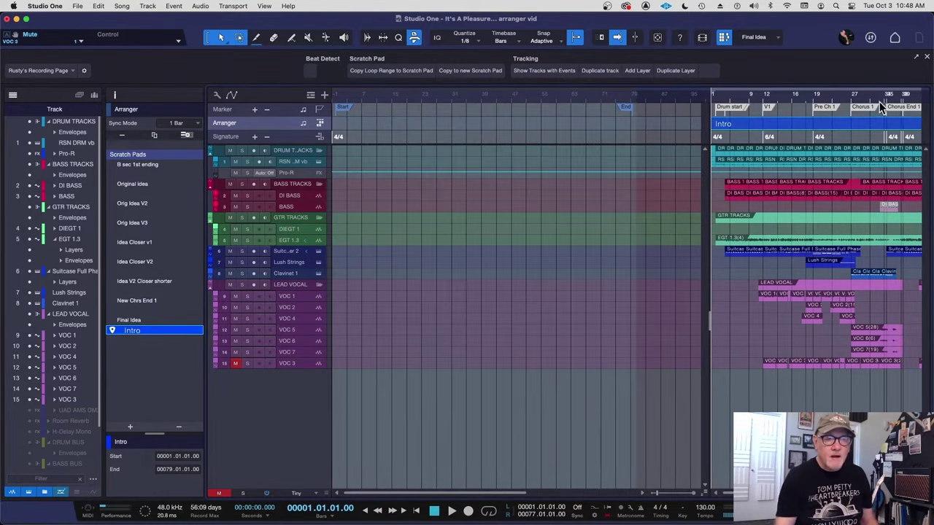
{"action": "left_click", "coordinate": [815, 108]}
{"action": "left_click", "coordinate": [754, 36]}
{"action": "left_click", "coordinate": [819, 119]}
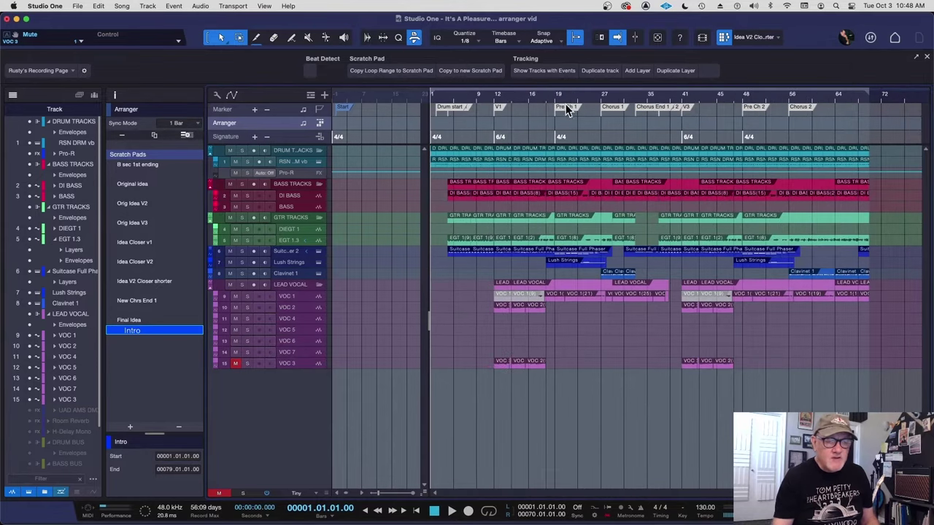
{"action": "left_click", "coordinate": [779, 38]}
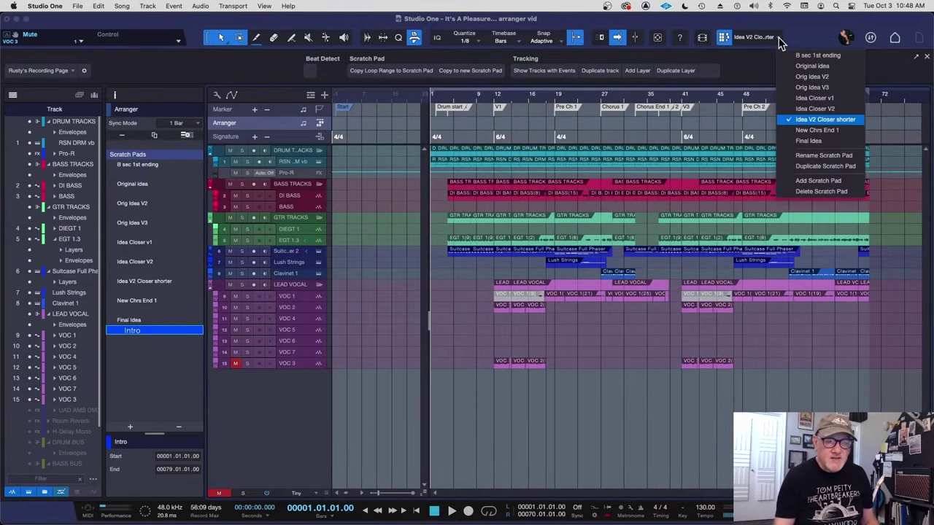
{"action": "left_click", "coordinate": [818, 105]}
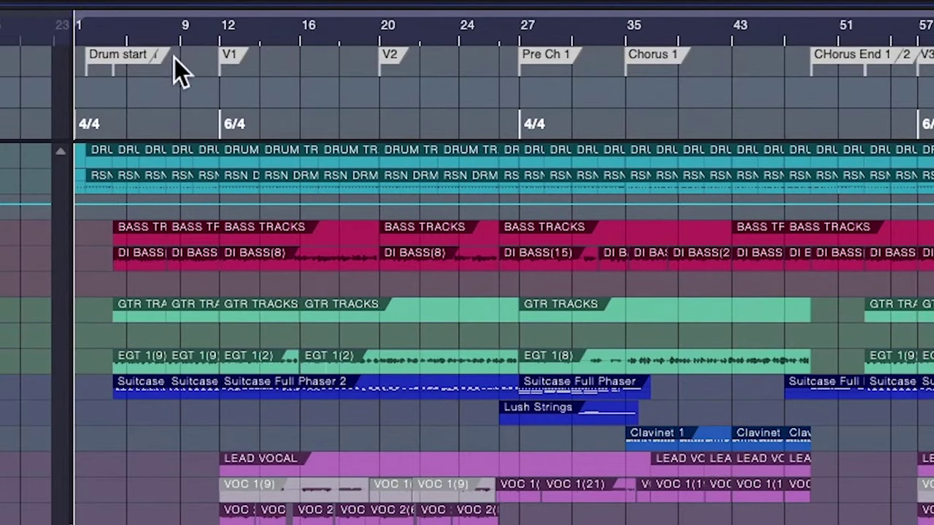
Zoom into bars 1–24, recheck Idea V2 Closer shorter, then settle on Idea Closer V2.
{"action": "key", "text": "e"}
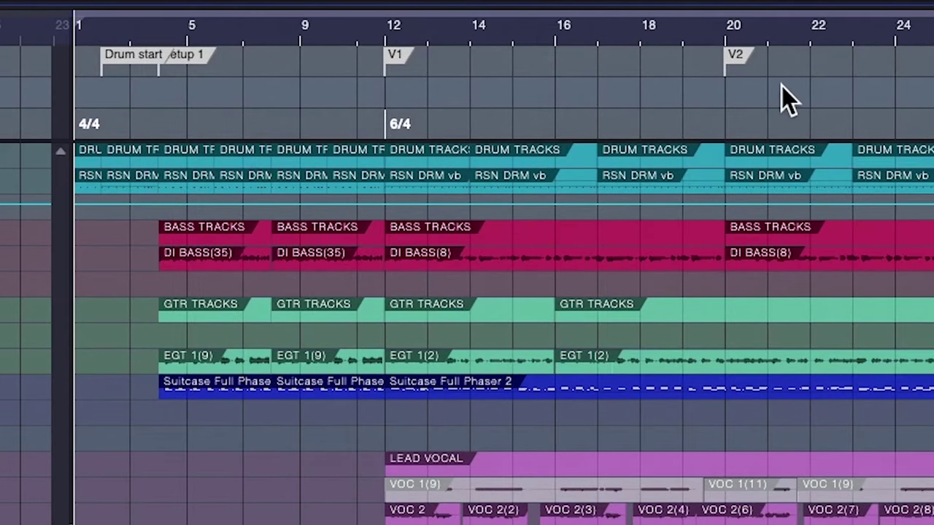
{"action": "scroll", "coordinate": [782, 86], "scroll_direction": "right", "scroll_amount": 5}
{"action": "scroll", "coordinate": [832, 96], "scroll_direction": "right", "scroll_amount": 4}
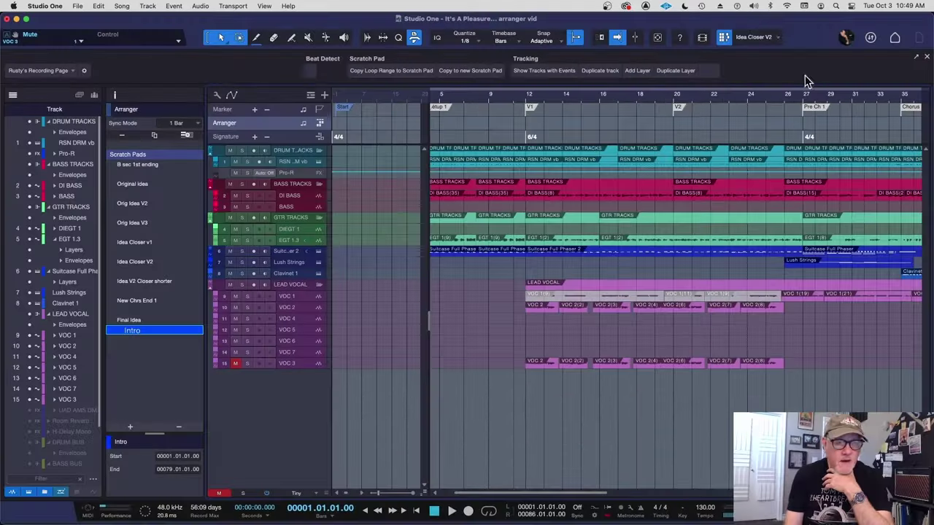
{"action": "left_click", "coordinate": [771, 37]}
{"action": "left_click", "coordinate": [826, 121]}
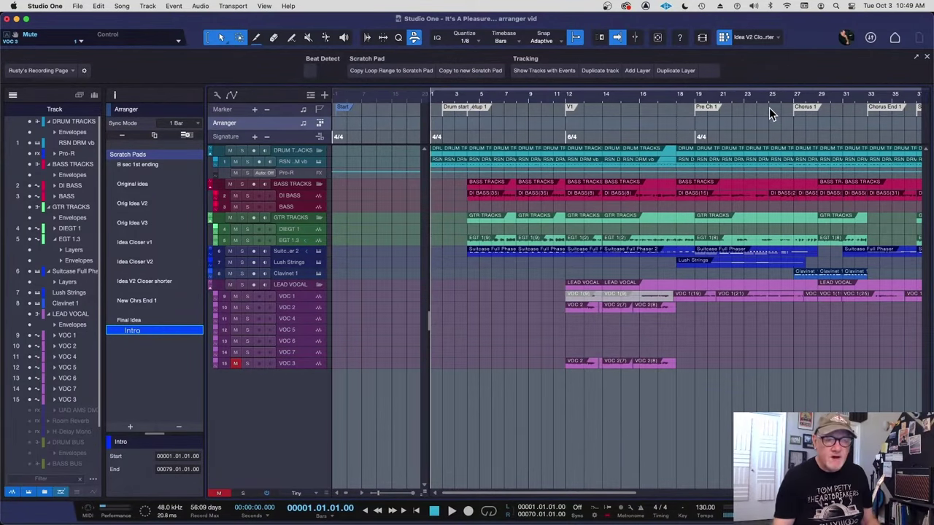
{"action": "left_click", "coordinate": [778, 37]}
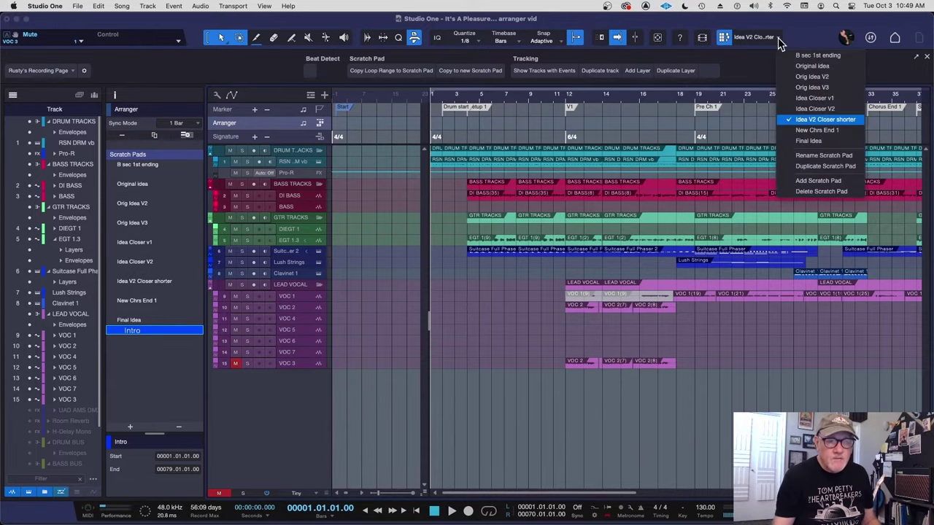
{"action": "left_click", "coordinate": [816, 109]}
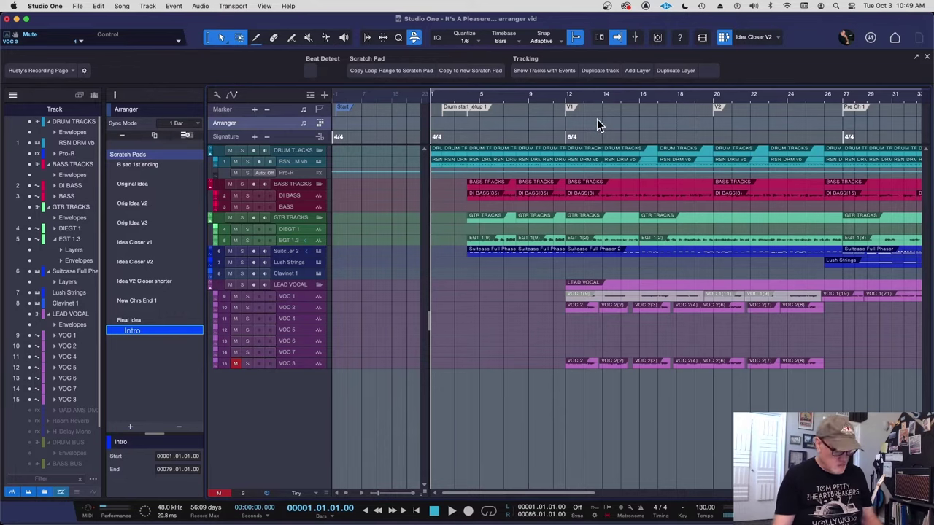
Draw a Verse arranger section and stretch it from bar 1 to about bar 81.
{"action": "key", "text": "5"}
{"action": "left_click_drag", "start_coordinate": [595, 122], "coordinate": [834, 118]}
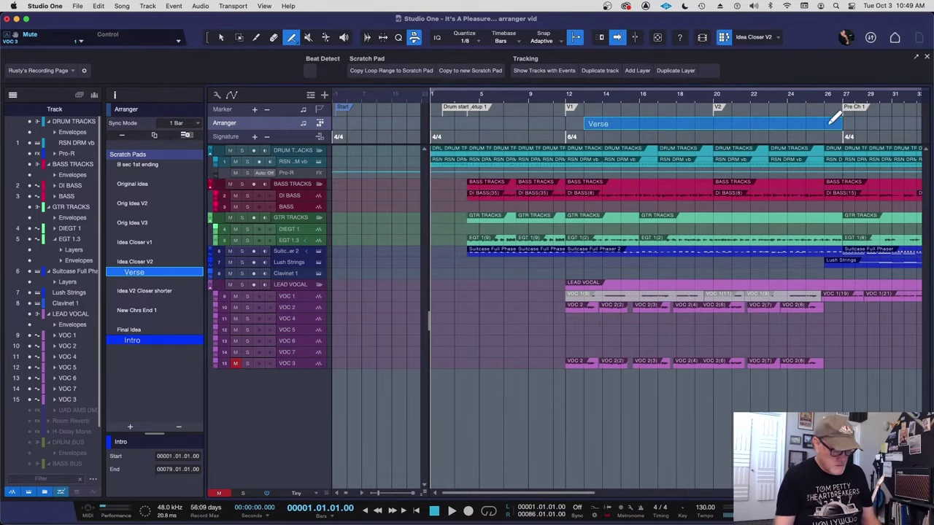
{"action": "key", "text": "w"}
{"action": "key", "text": "1"}
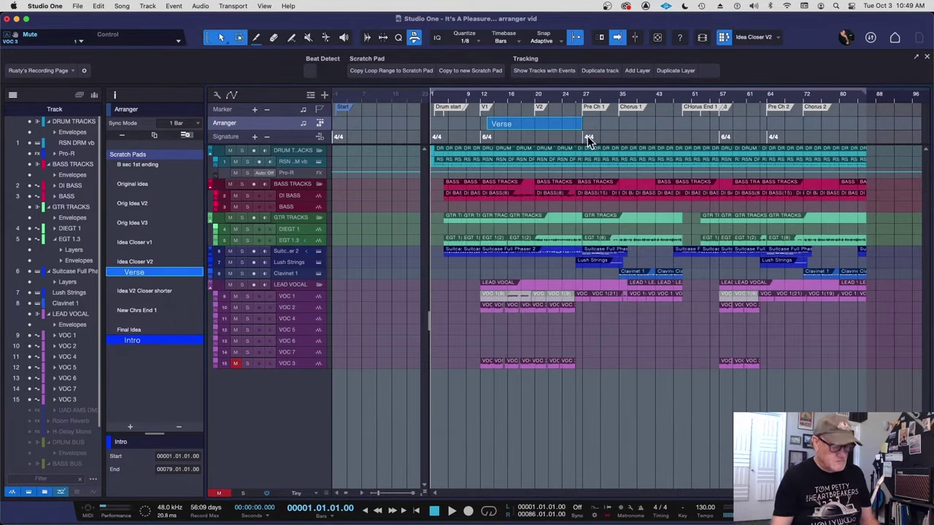
{"action": "mouse_move", "coordinate": [582, 126]}
{"action": "left_mouse_down"}
{"action": "mouse_move", "coordinate": [609, 134]}
{"action": "mouse_move", "coordinate": [884, 137]}
{"action": "left_mouse_up"}
{"action": "left_click_drag", "start_coordinate": [487, 124], "coordinate": [433, 132]}
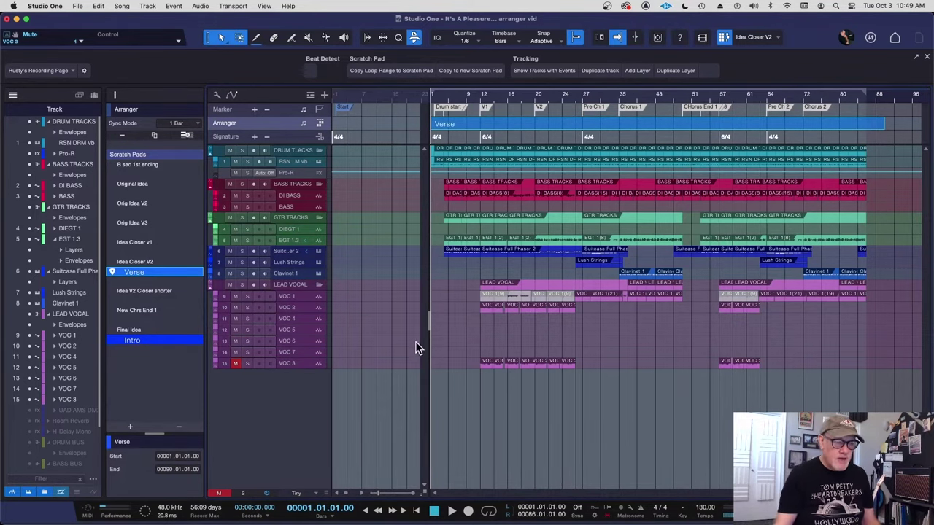
Copy the Verse section into the Scratch Pad, close it, and delete the temporary Verse section.
{"action": "left_click_drag", "start_coordinate": [429, 323], "coordinate": [646, 324]}
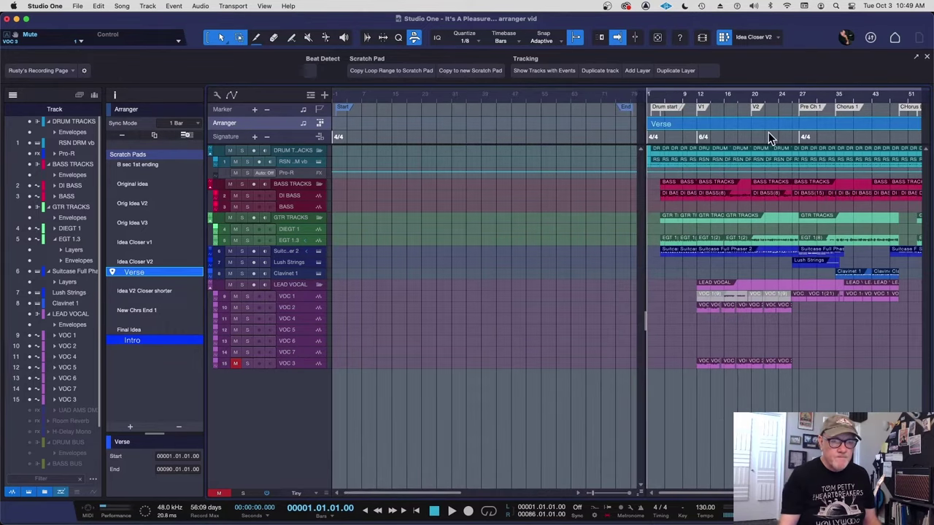
{"action": "left_click_drag", "start_coordinate": [500, 136], "coordinate": [410, 126]}
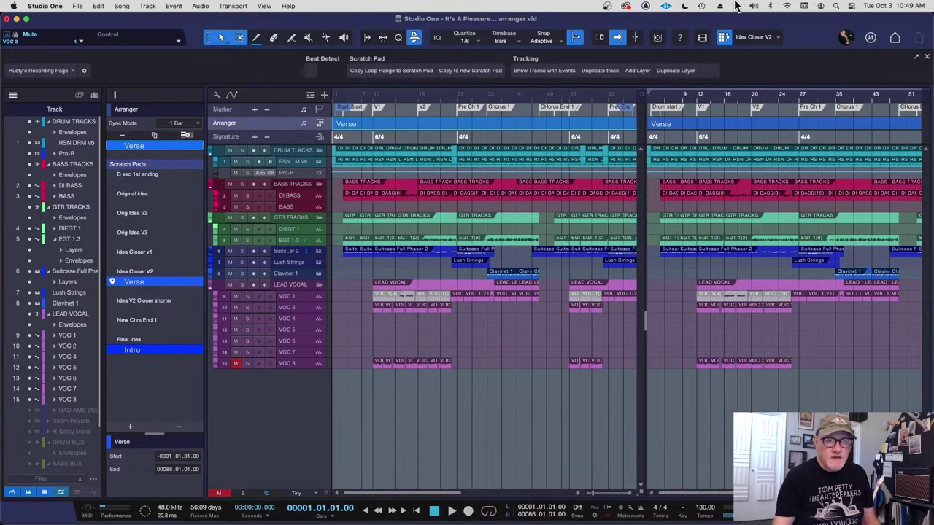
{"action": "left_click", "coordinate": [723, 38]}
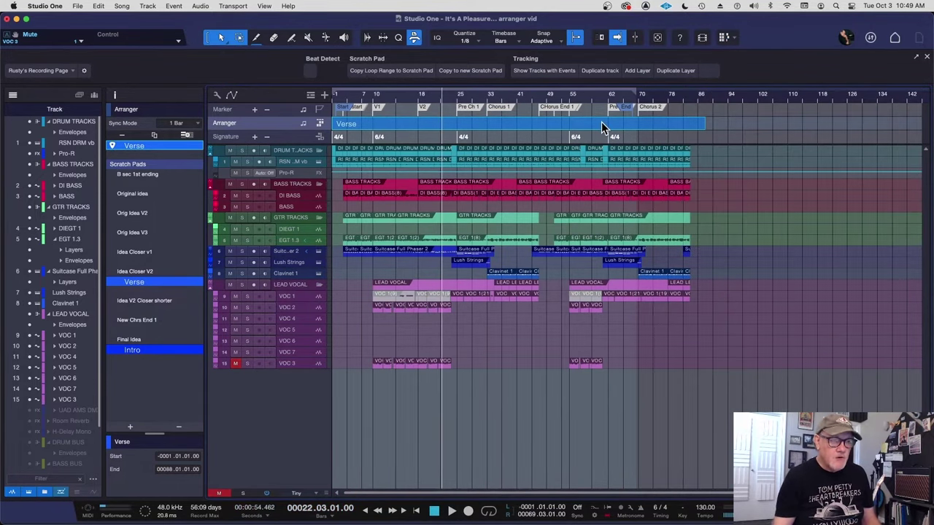
{"action": "key", "text": "Delete"}
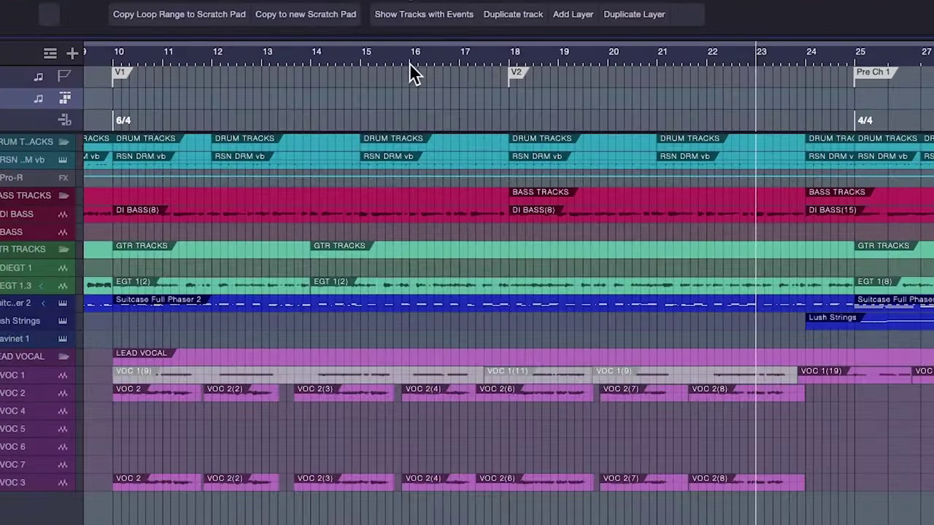
{"action": "left_click", "coordinate": [534, 114]}
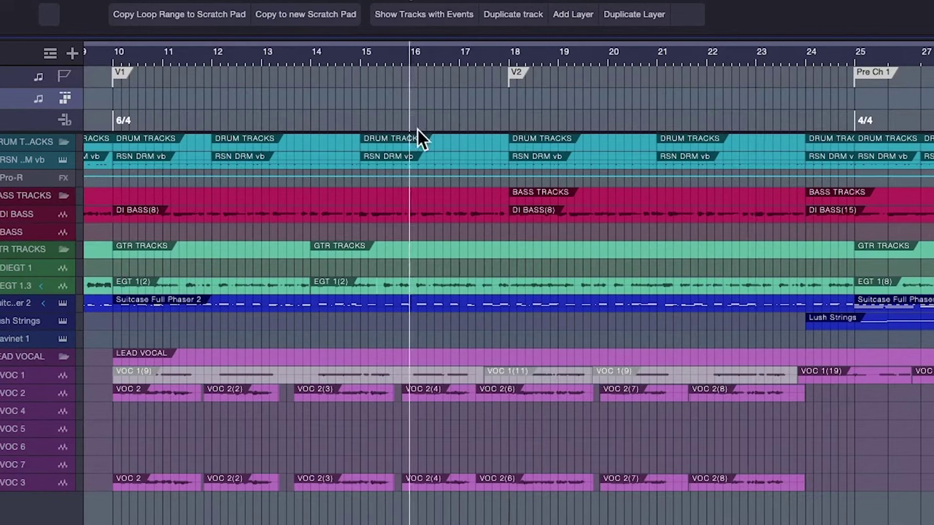
{"action": "key", "text": "space"}
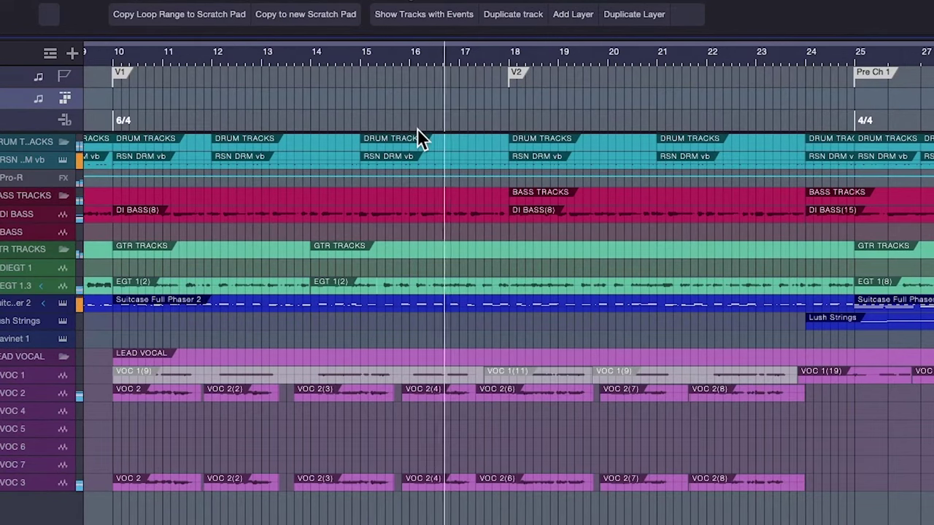
{"action": "key", "text": "space"}
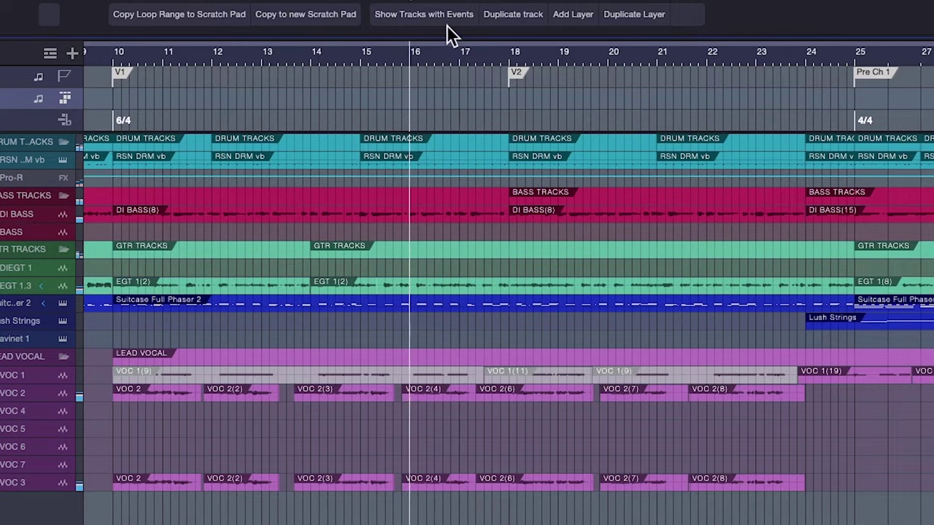
{"action": "left_click", "coordinate": [460, 68]}
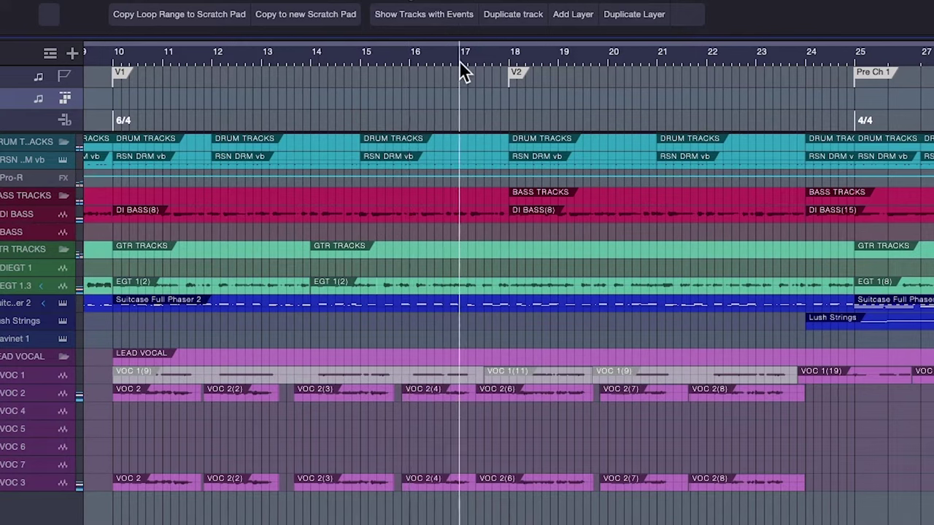
{"action": "left_click", "coordinate": [855, 61]}
{"action": "key", "text": "space"}
{"action": "key", "text": "space"}
{"action": "left_click", "coordinate": [808, 62]}
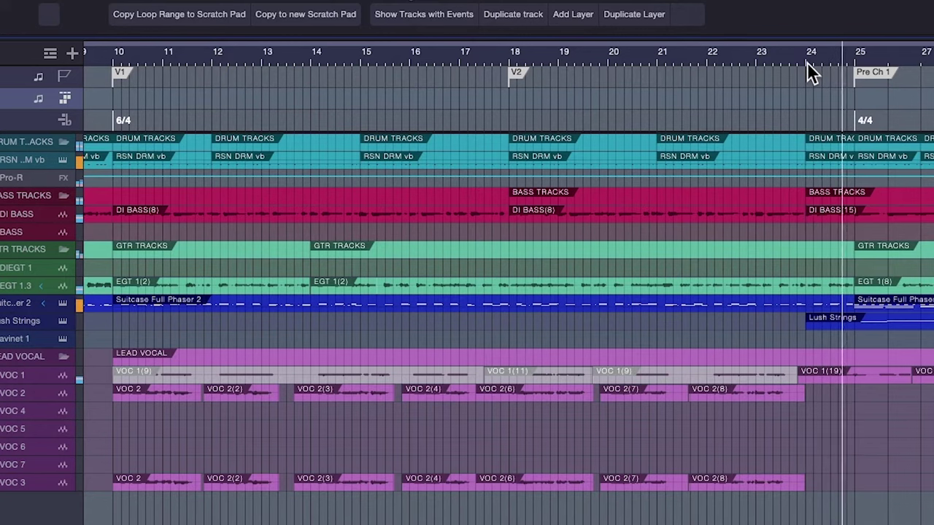
{"action": "key", "text": "space"}
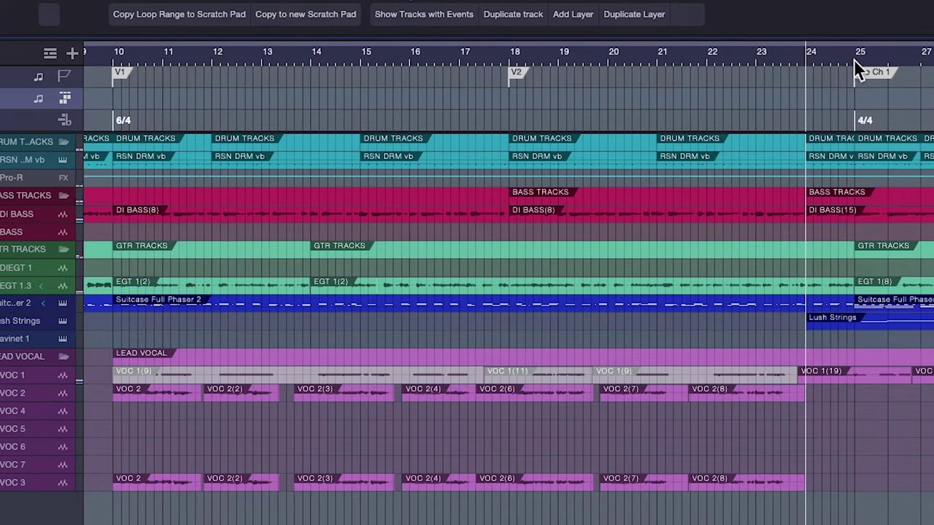
{"action": "left_click", "coordinate": [855, 60]}
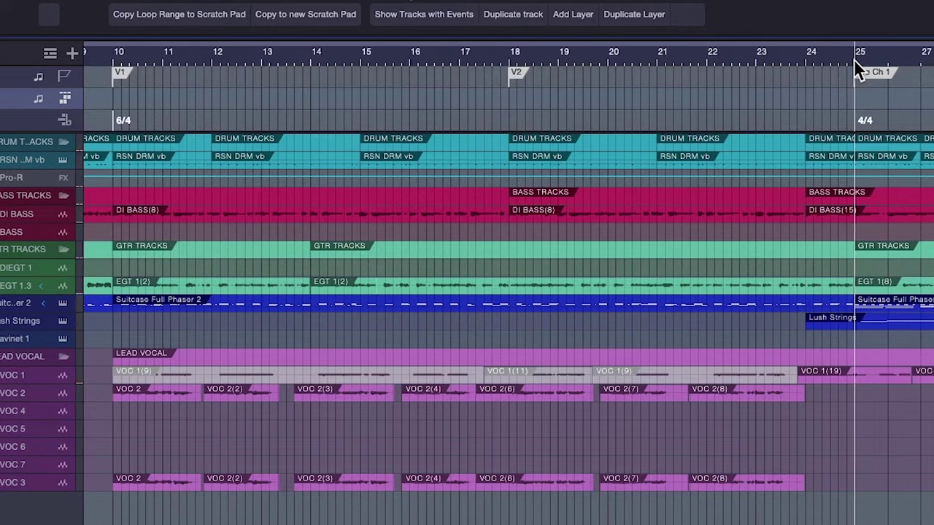
{"action": "left_click", "coordinate": [459, 61]}
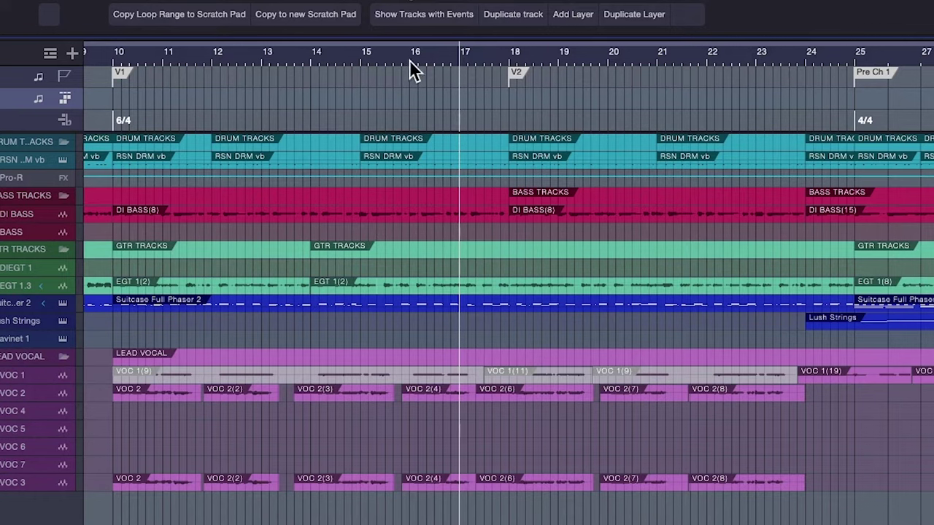
{"action": "left_click", "coordinate": [806, 60]}
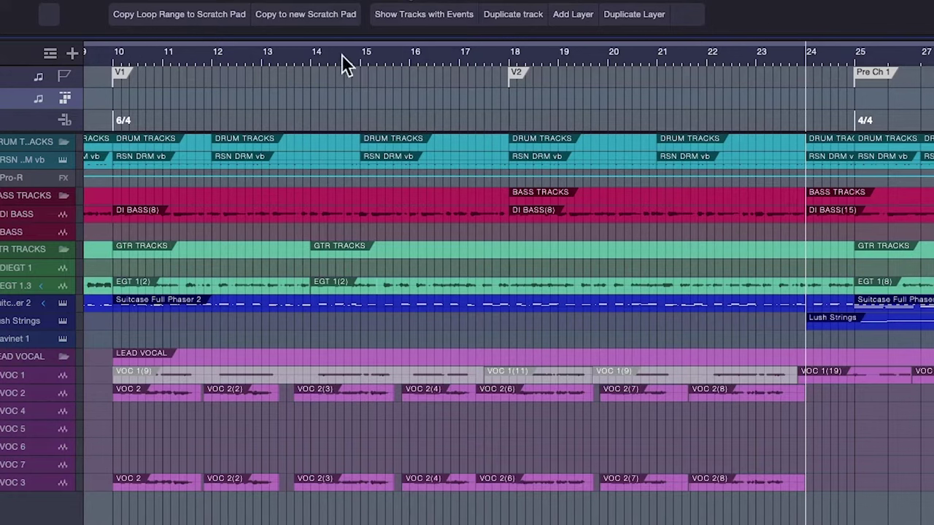
{"action": "left_click", "coordinate": [460, 69]}
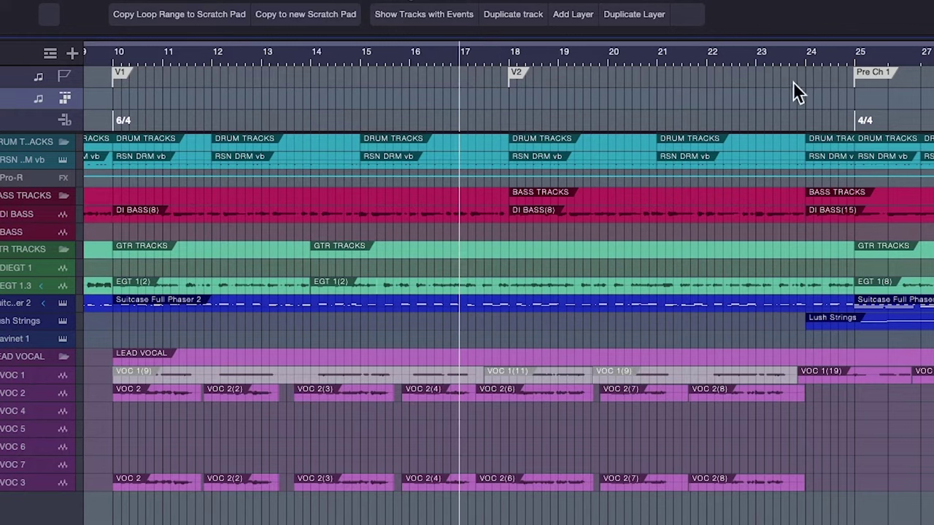
{"action": "left_click", "coordinate": [853, 66]}
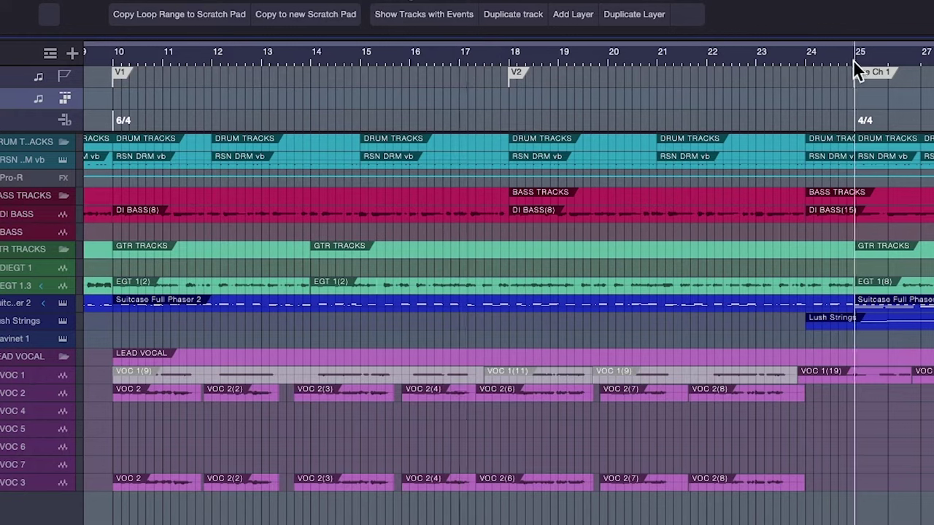
{"action": "left_click", "coordinate": [417, 98]}
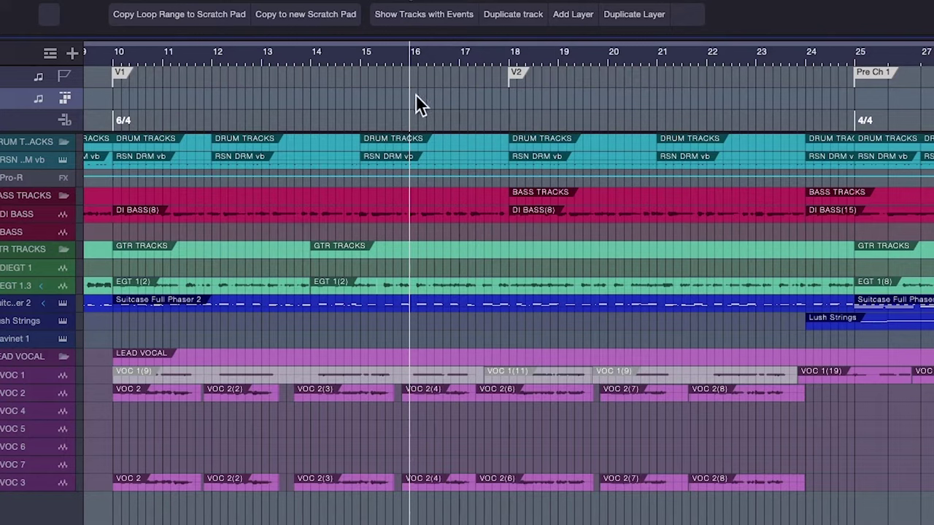
{"action": "left_click_drag", "start_coordinate": [423, 100], "coordinate": [803, 103]}
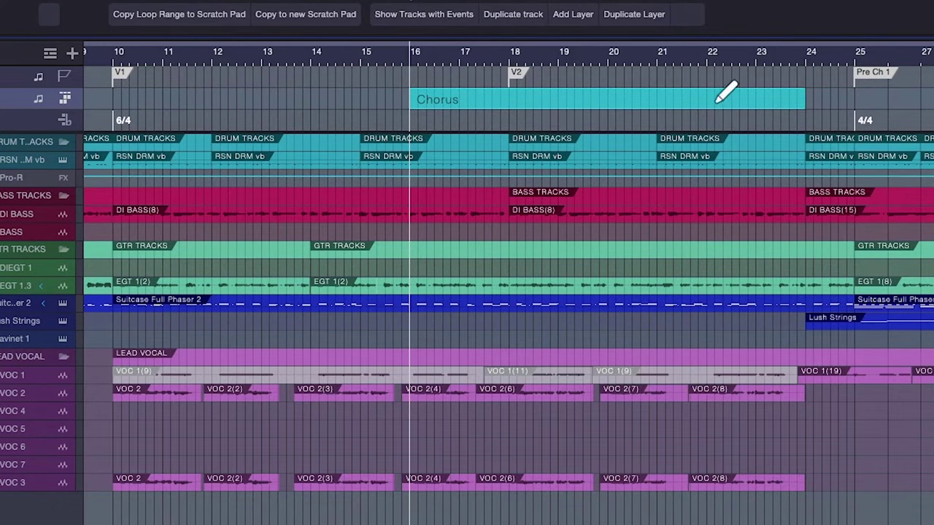
Drag the Chorus section from bars 16–23 to the song's end at bar 88.
{"action": "scroll", "coordinate": [712, 116], "scroll_direction": "down", "scroll_amount": 5}
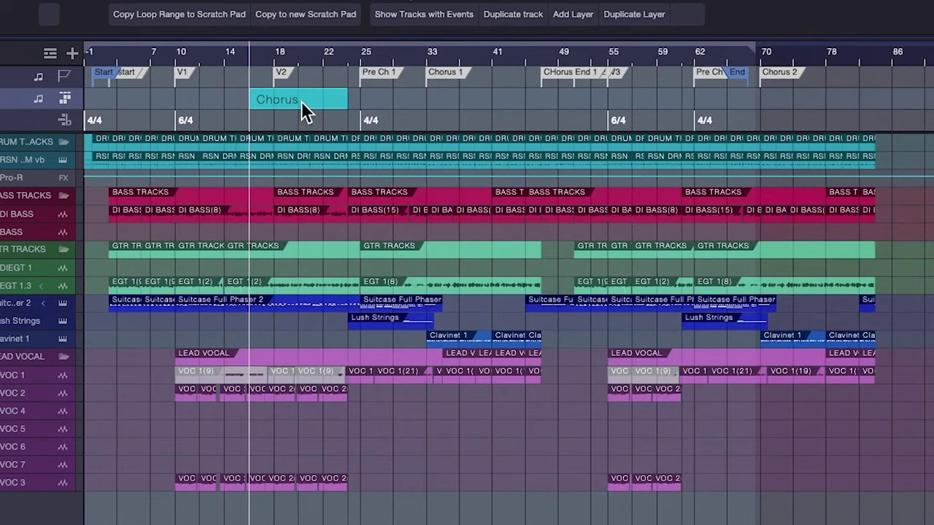
{"action": "left_click_drag", "start_coordinate": [301, 101], "coordinate": [930, 101]}
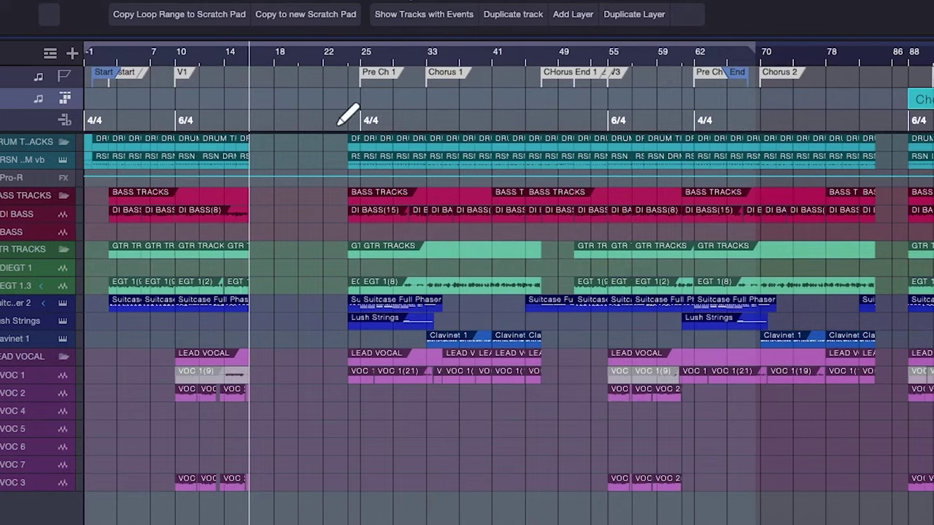
Draw a Bridge section to the song's end and set its start to bar 16.
{"action": "left_click_drag", "start_coordinate": [371, 96], "coordinate": [652, 92]}
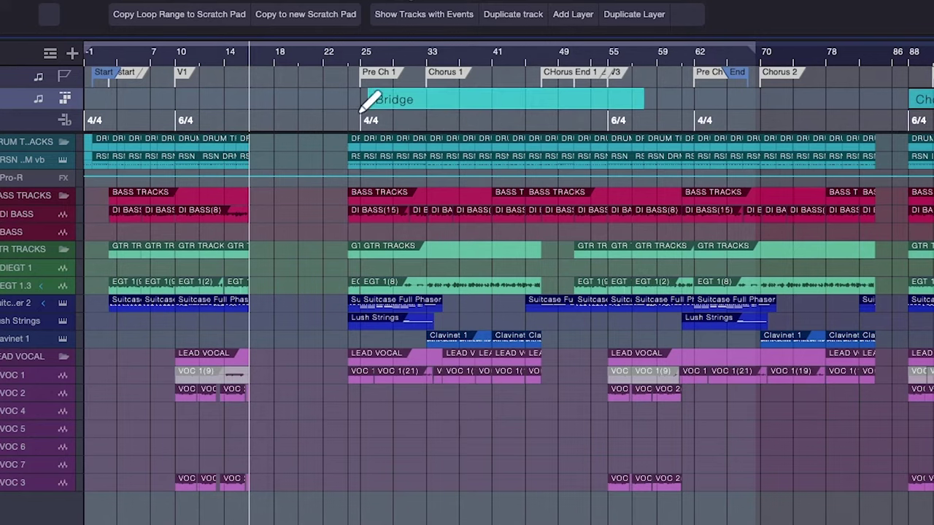
{"action": "scroll", "coordinate": [379, 73], "scroll_direction": "up", "scroll_amount": 5}
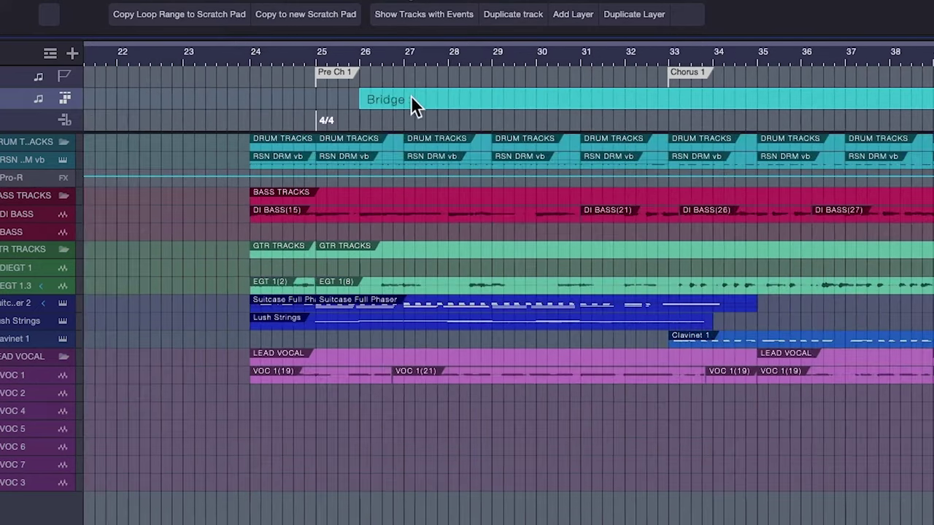
{"action": "left_click_drag", "start_coordinate": [363, 101], "coordinate": [250, 101]}
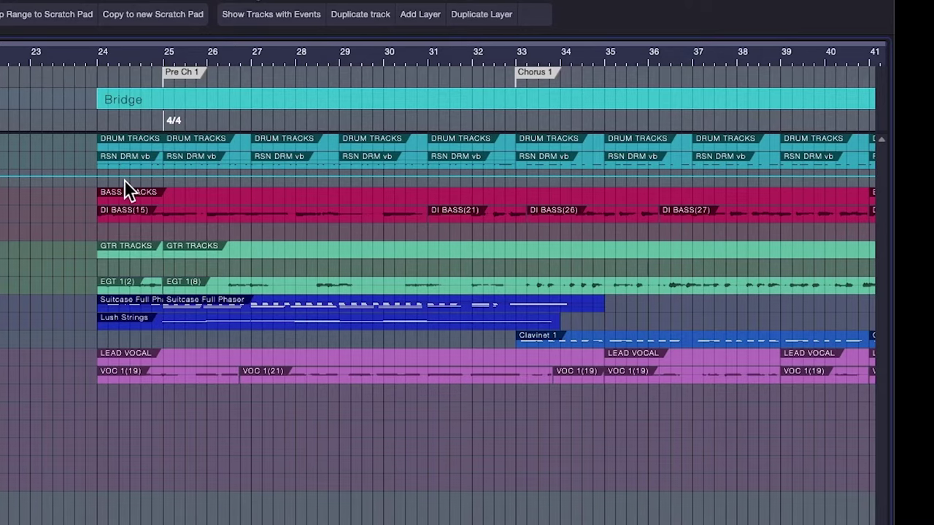
{"action": "scroll", "coordinate": [124, 179], "scroll_direction": "down", "scroll_amount": 5}
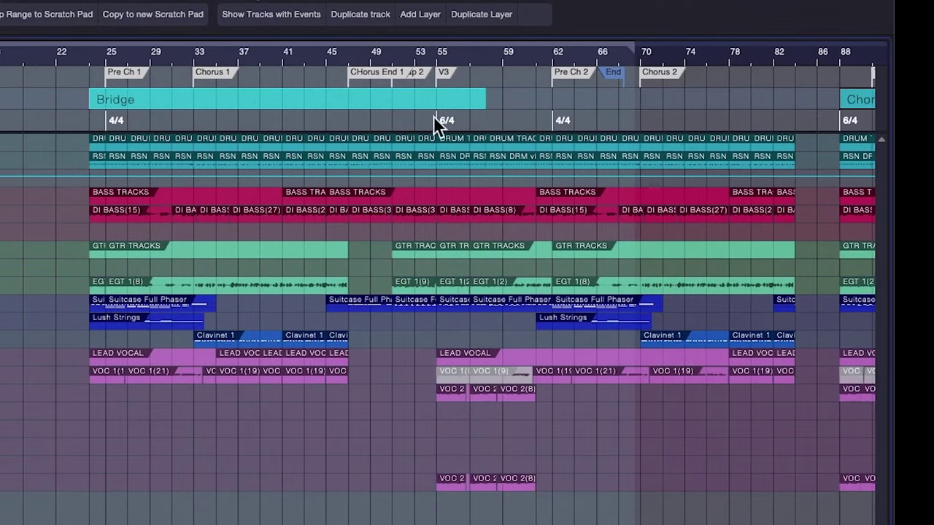
{"action": "left_click_drag", "start_coordinate": [476, 102], "coordinate": [806, 120]}
{"action": "scroll", "coordinate": [449, 135], "scroll_direction": "left", "scroll_amount": 3}
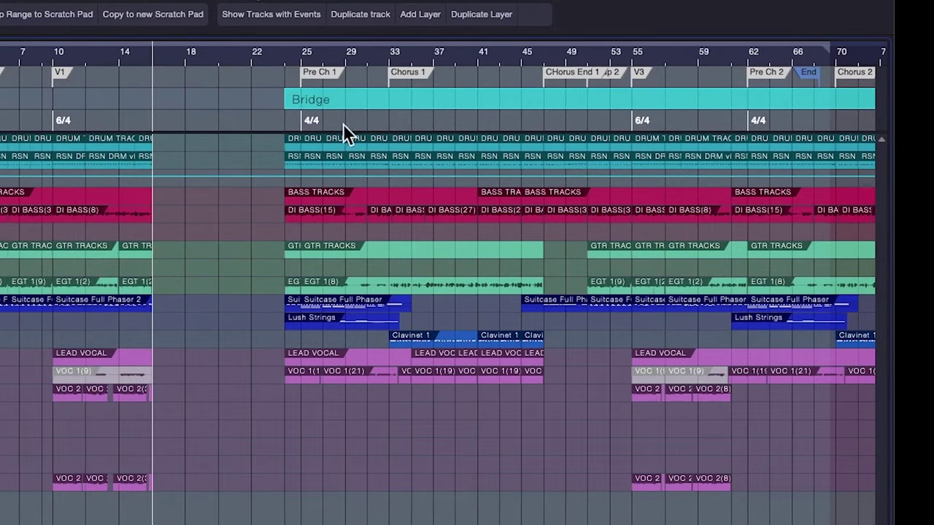
{"action": "left_click_drag", "start_coordinate": [380, 100], "coordinate": [271, 103]}
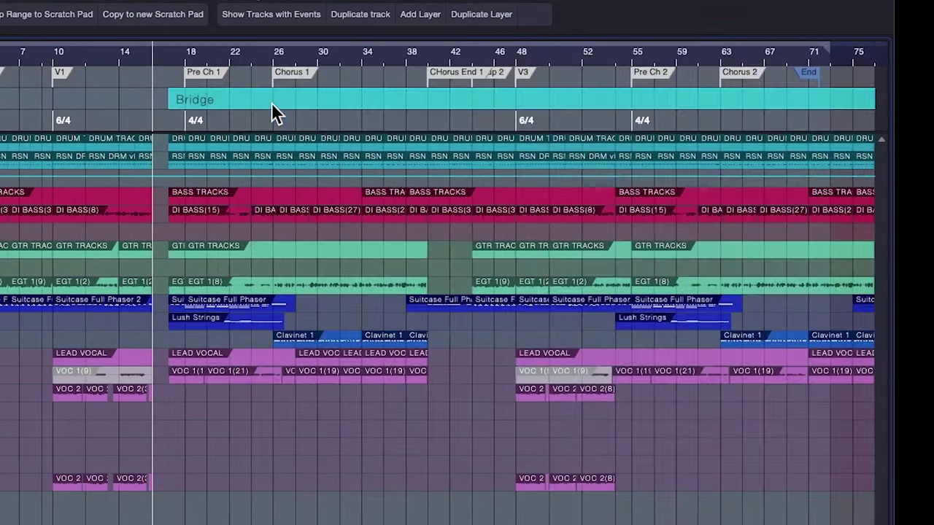
{"action": "key", "text": "h"}
{"action": "key", "text": "h"}
{"action": "key", "text": "h"}
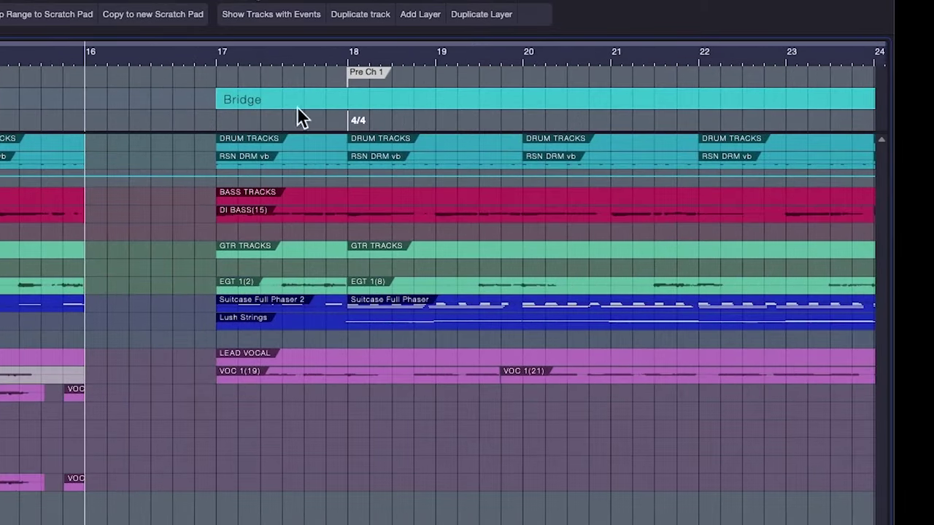
{"action": "left_click_drag", "start_coordinate": [436, 100], "coordinate": [308, 108]}
Play the song from bar 14 to audition the Bridge section, then stop.
{"action": "key", "text": "w"}
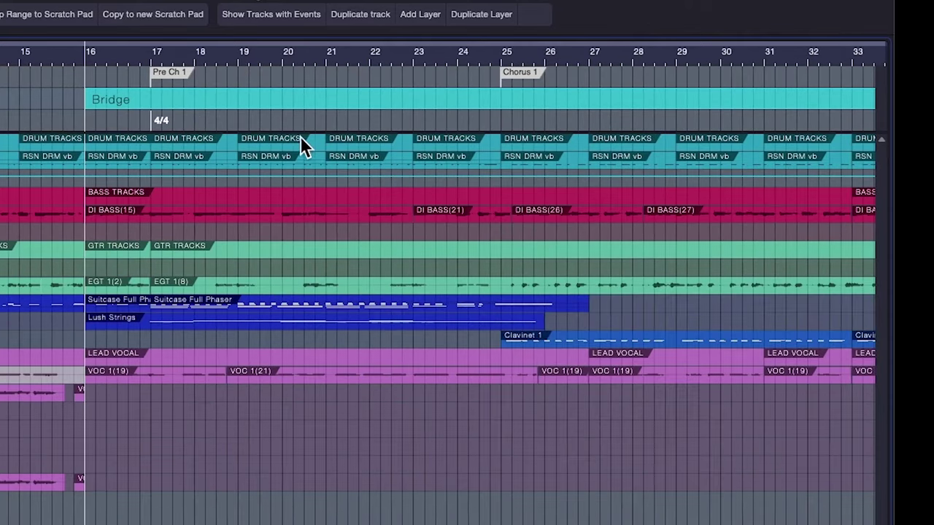
{"action": "scroll", "coordinate": [232, 172], "scroll_direction": "left", "scroll_amount": 3}
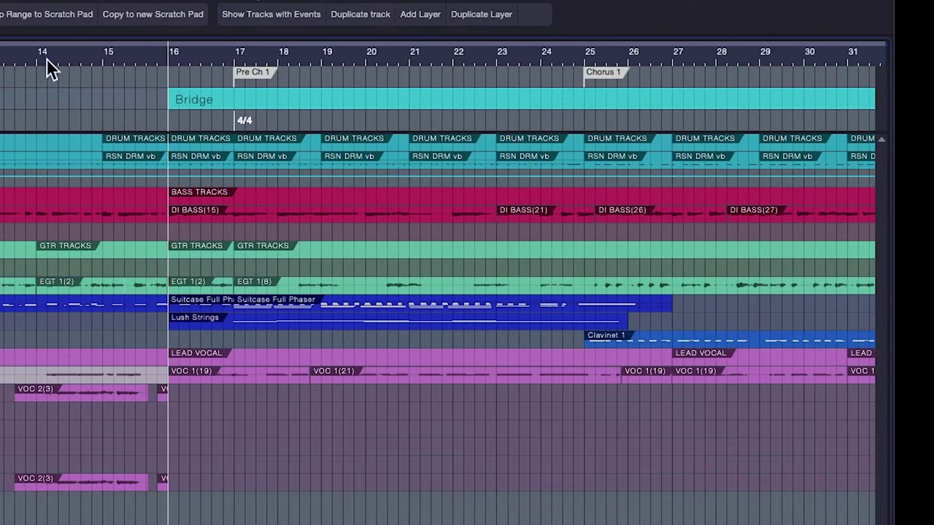
{"action": "scroll", "coordinate": [59, 72], "scroll_direction": "left", "scroll_amount": 1}
{"action": "left_click", "coordinate": [44, 61]}
{"action": "key", "text": "space"}
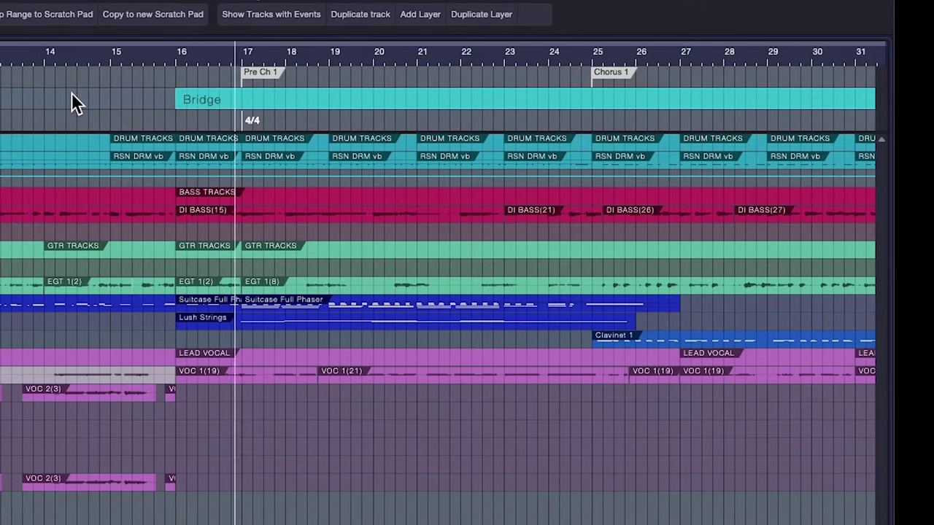
{"action": "key", "text": "space"}
Delete the Bridge arranger section.
{"action": "key", "text": "g"}
{"action": "key", "text": "w"}
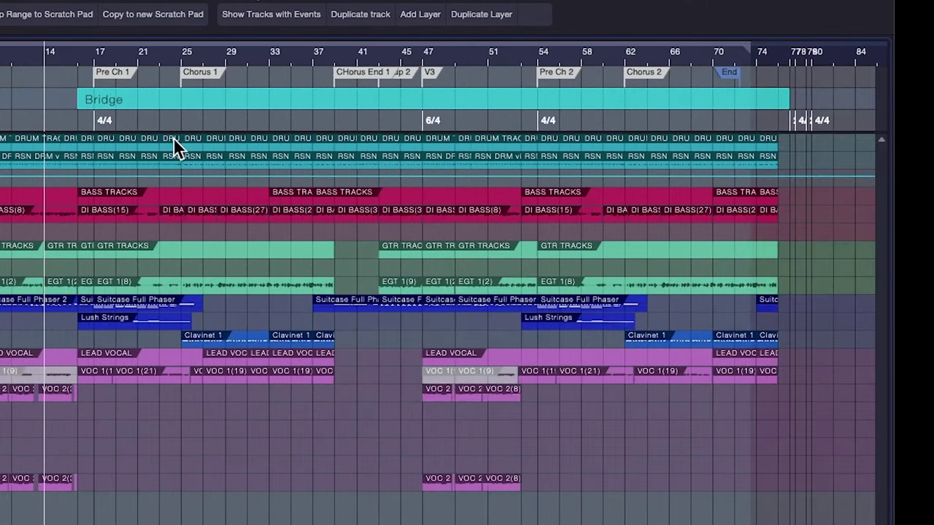
{"action": "key", "text": "e"}
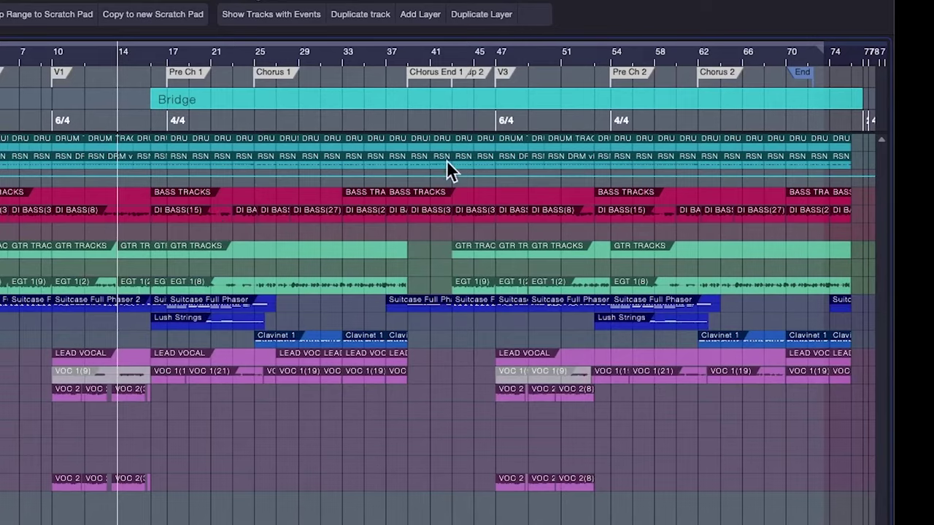
{"action": "scroll", "coordinate": [426, 197], "scroll_direction": "right", "scroll_amount": 10}
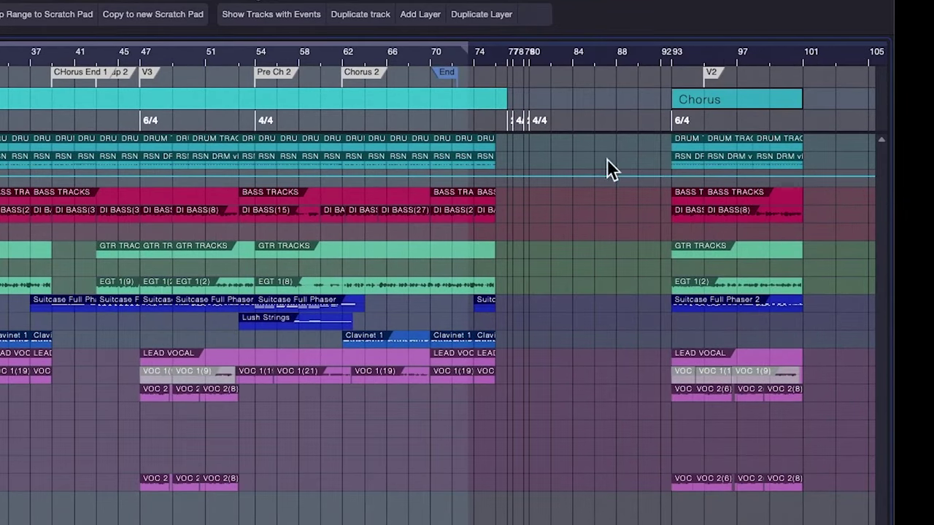
{"action": "scroll", "coordinate": [227, 227], "scroll_direction": "left", "scroll_amount": 10}
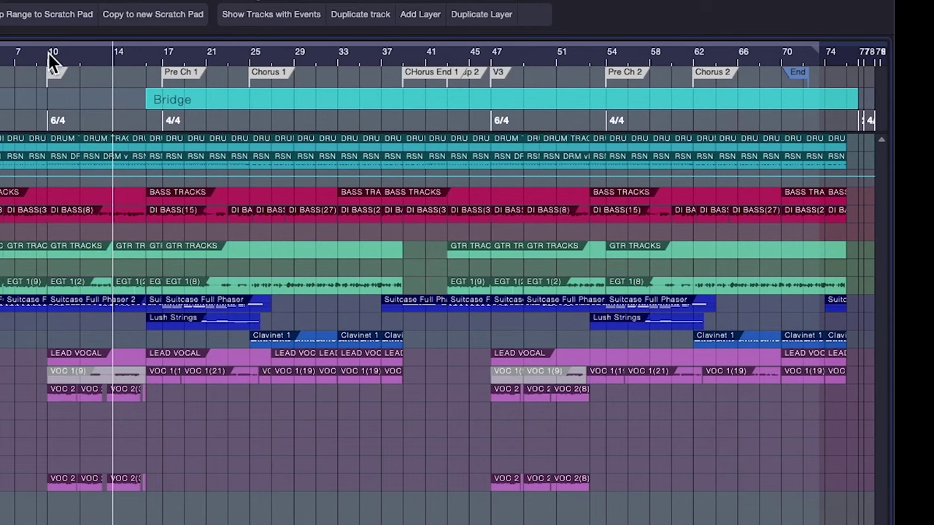
{"action": "left_click", "coordinate": [36, 59]}
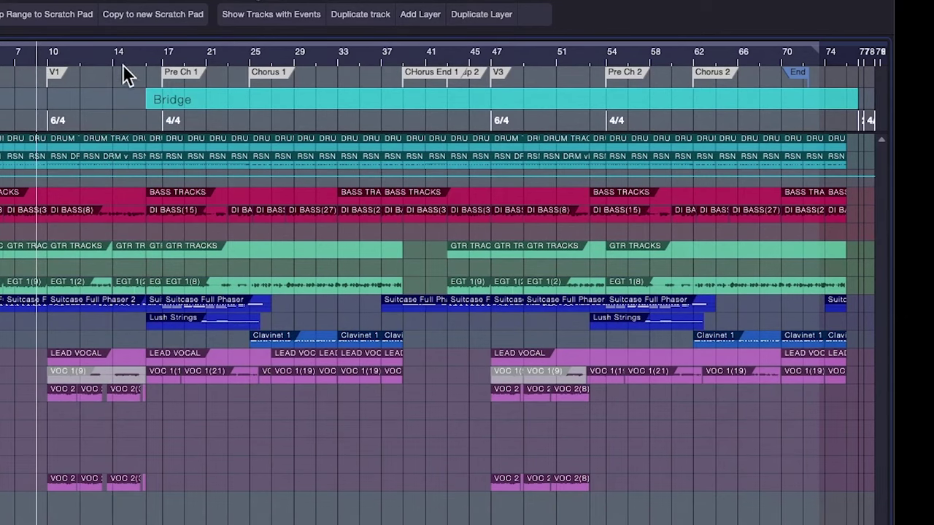
{"action": "left_click_drag", "start_coordinate": [123, 62], "coordinate": [71, 117]}
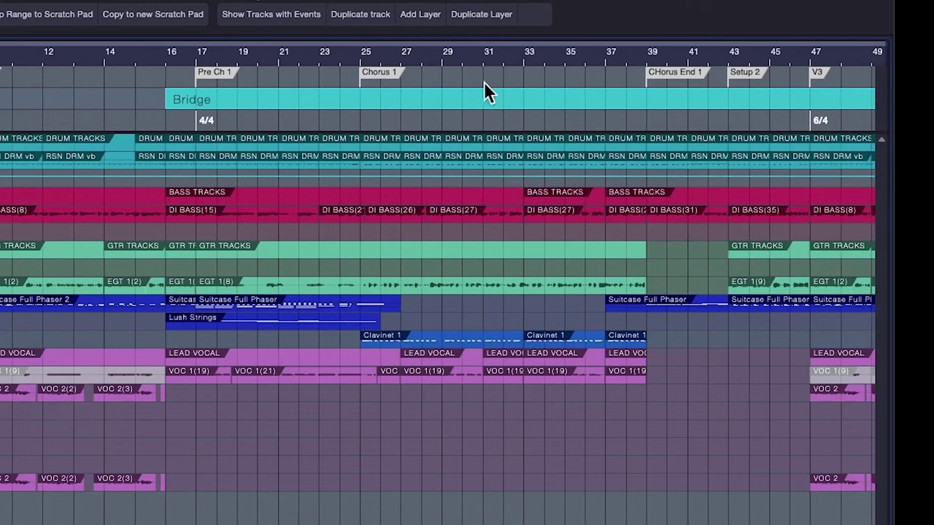
{"action": "key", "text": "g"}
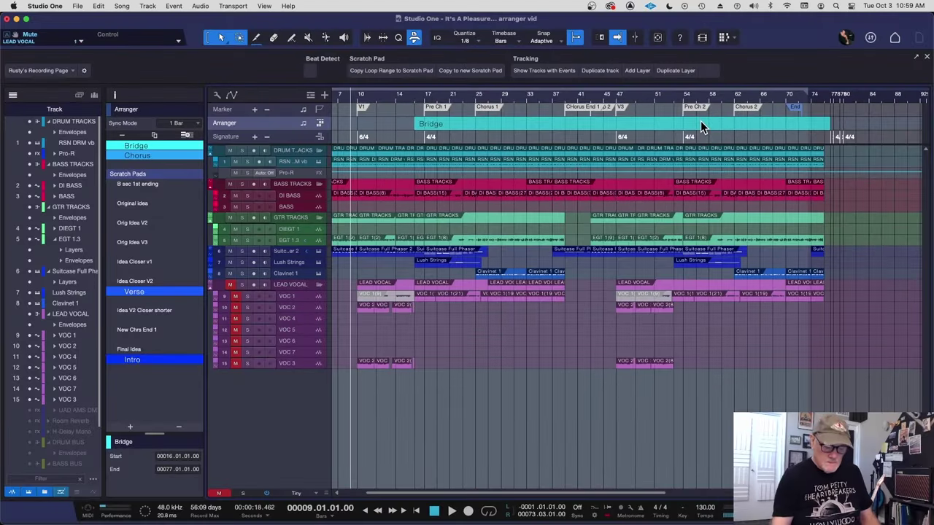
{"action": "key", "text": "Delete"}
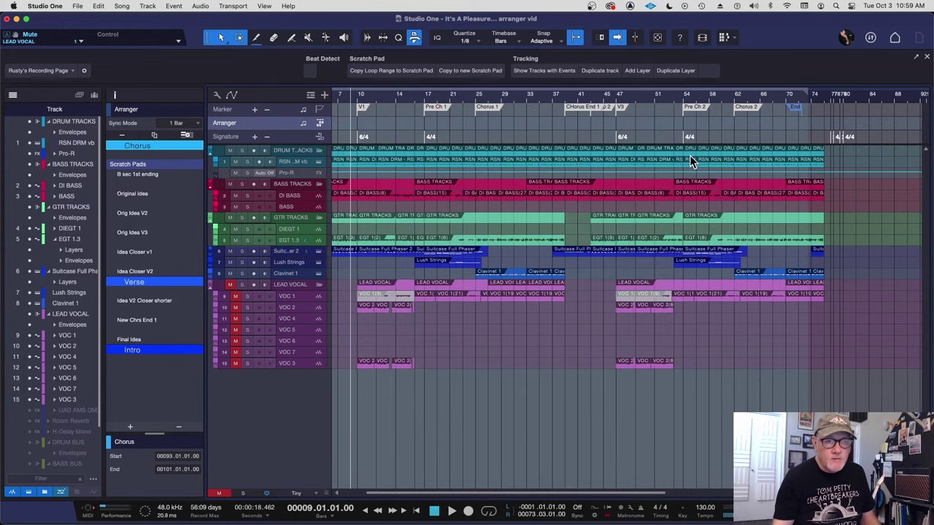
Select and delete the leftover chorus events around bar 93.
{"action": "key", "text": "w"}
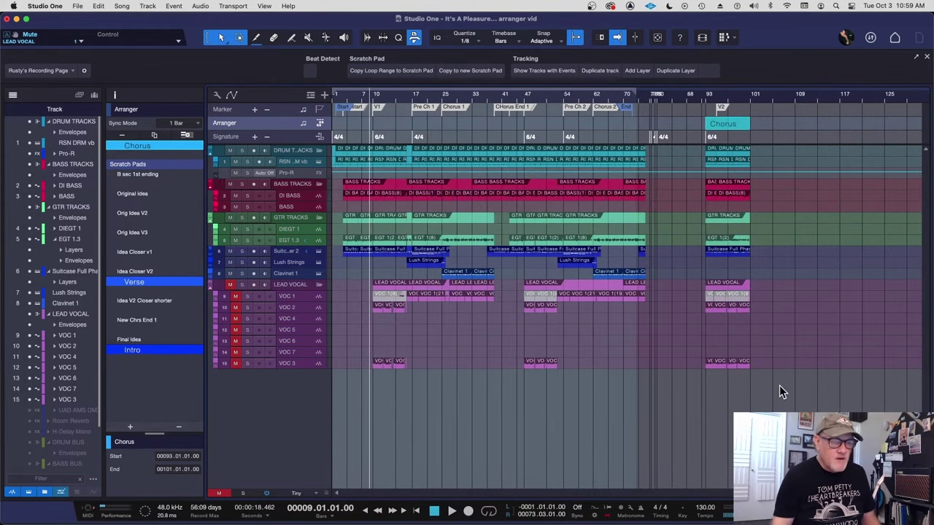
{"action": "left_click_drag", "start_coordinate": [779, 387], "coordinate": [689, 144]}
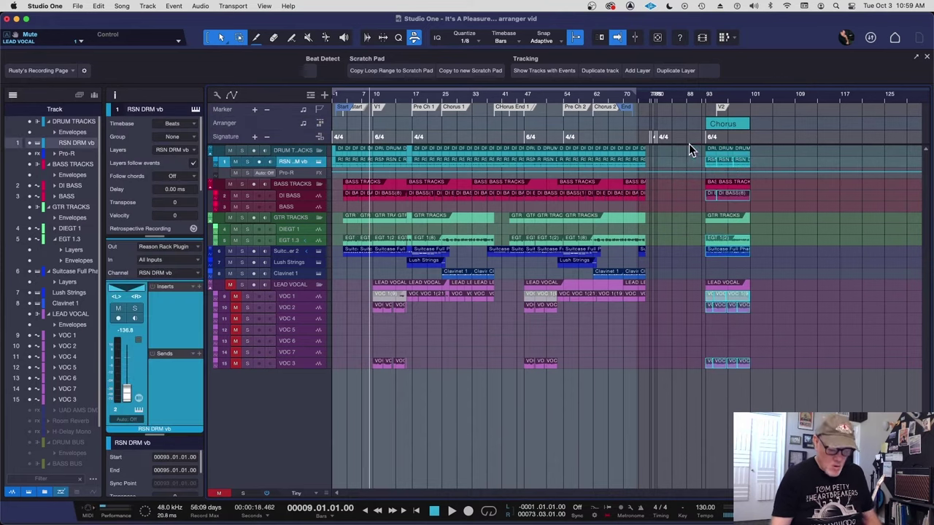
{"action": "key", "text": "Delete"}
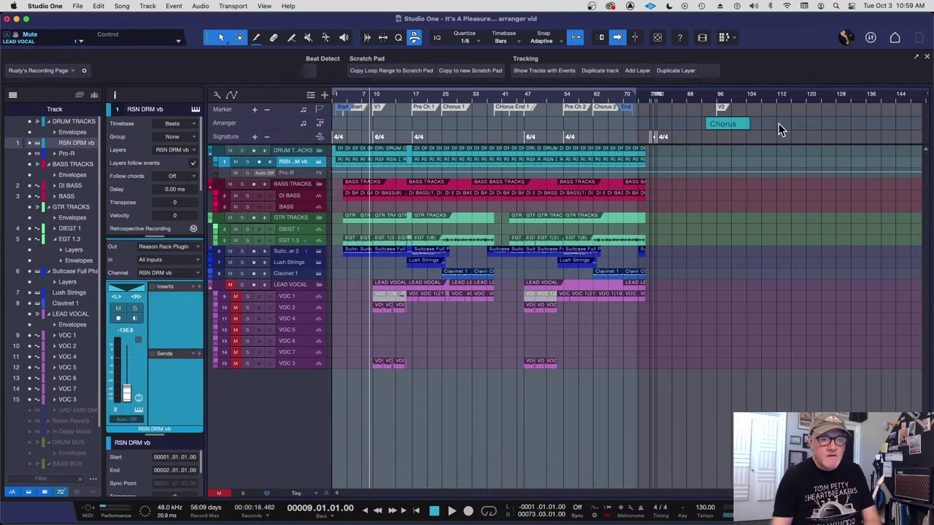
Delete the empty Chorus section, loop the whole song, and copy it into new Scratch Pad 10.
{"action": "left_click", "coordinate": [701, 125]}
{"action": "key", "text": "Delete"}
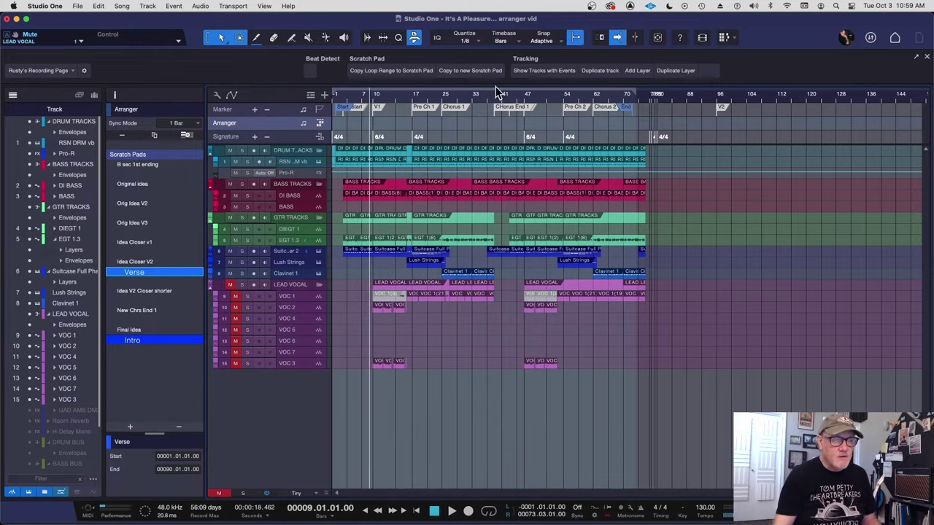
{"action": "left_click_drag", "start_coordinate": [500, 94], "coordinate": [554, 95]}
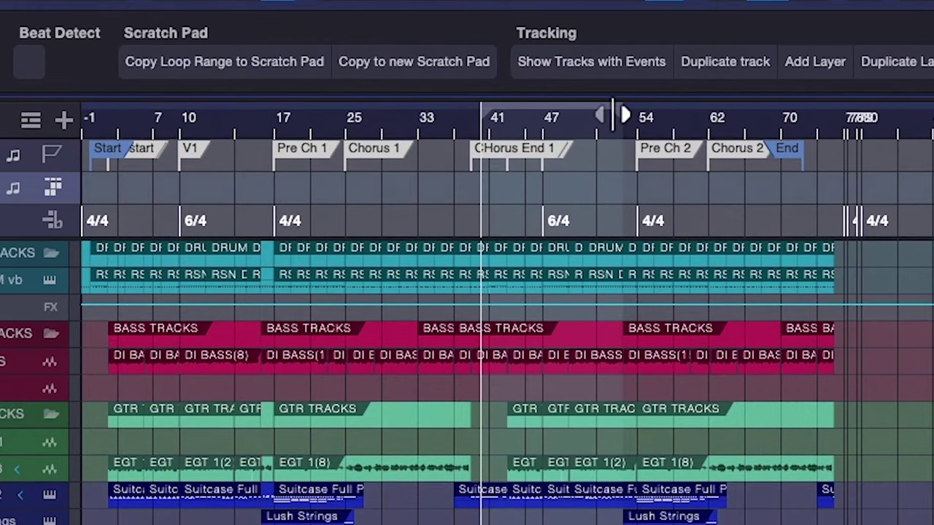
{"action": "left_click_drag", "start_coordinate": [612, 115], "coordinate": [905, 146]}
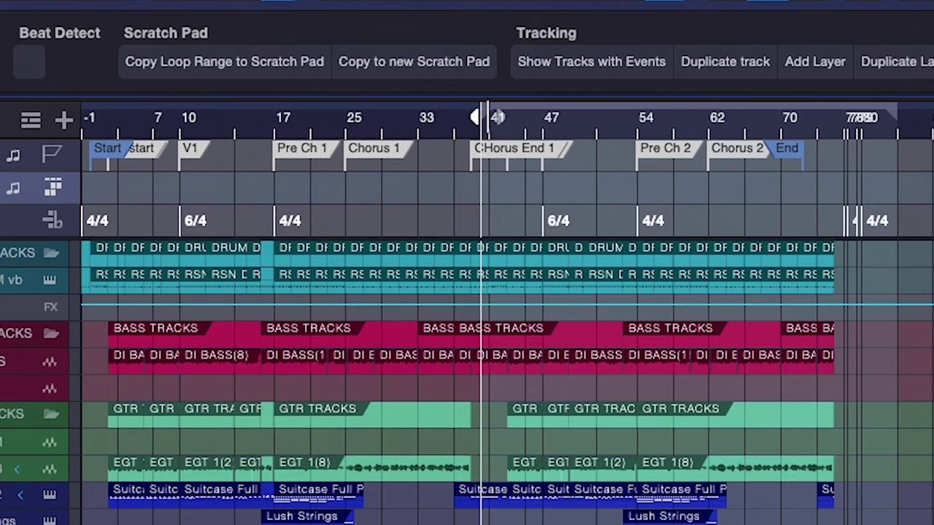
{"action": "left_click_drag", "start_coordinate": [478, 118], "coordinate": [9, 154]}
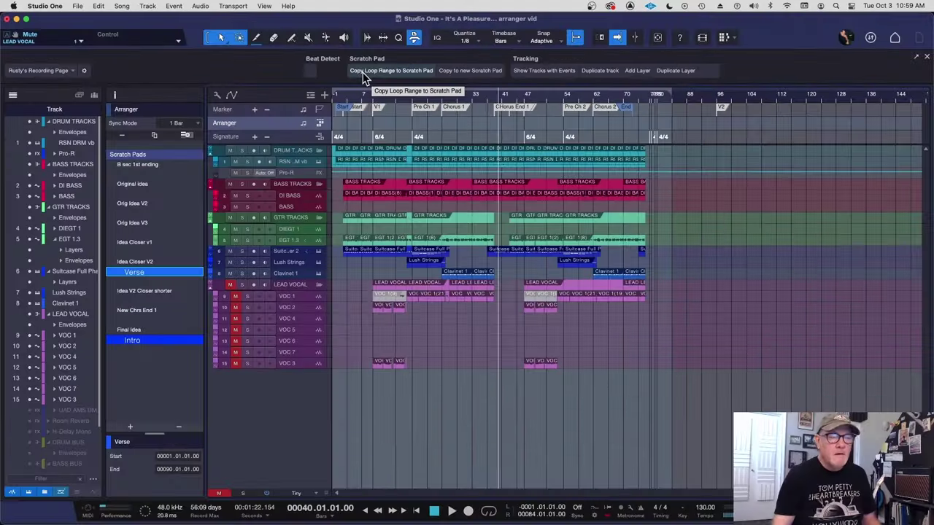
{"action": "left_click", "coordinate": [154, 70]}
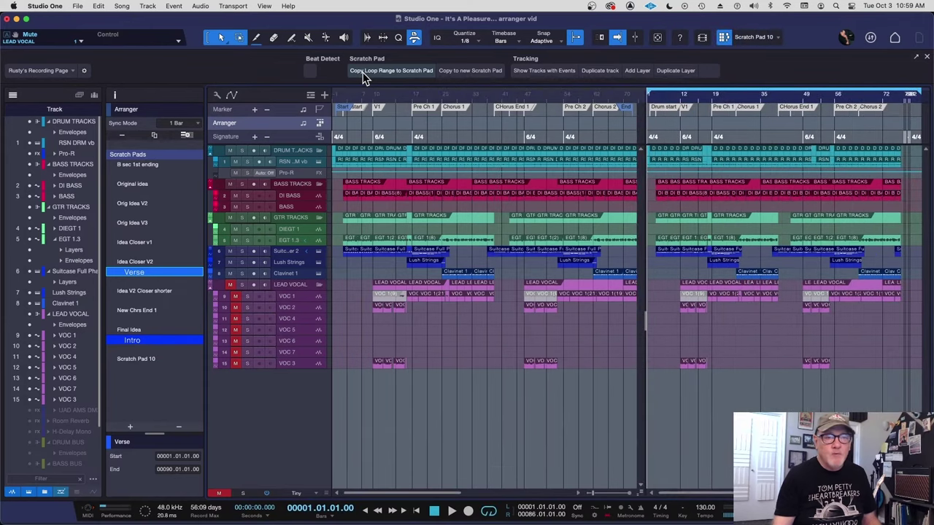
Rename Scratch Pad 10 to 'Latest version' and widen the scratch-pad arrangement view.
{"action": "left_click", "coordinate": [779, 37]}
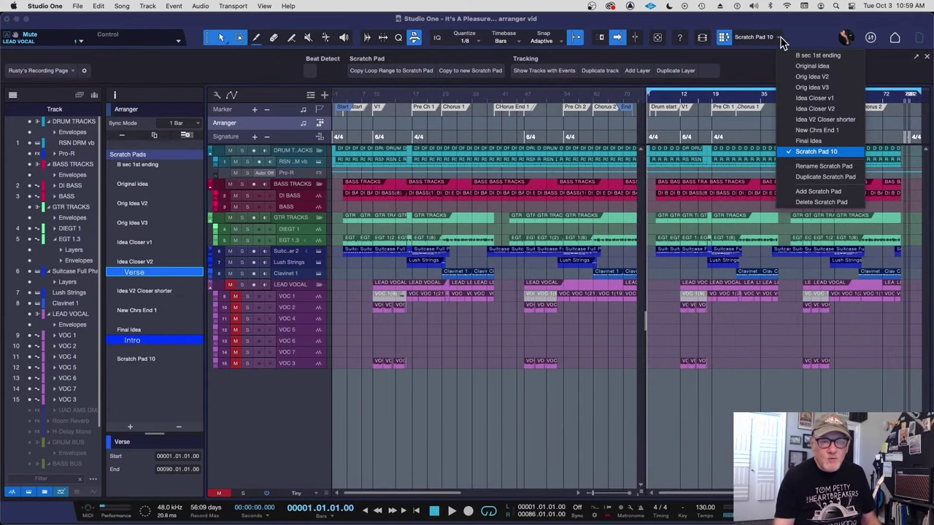
{"action": "left_click", "coordinate": [836, 166]}
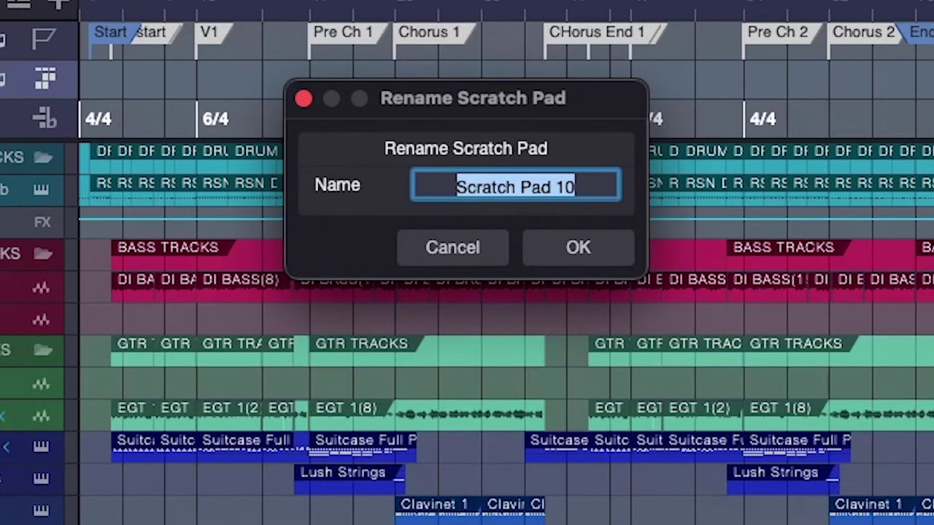
{"action": "type", "text": "La"}
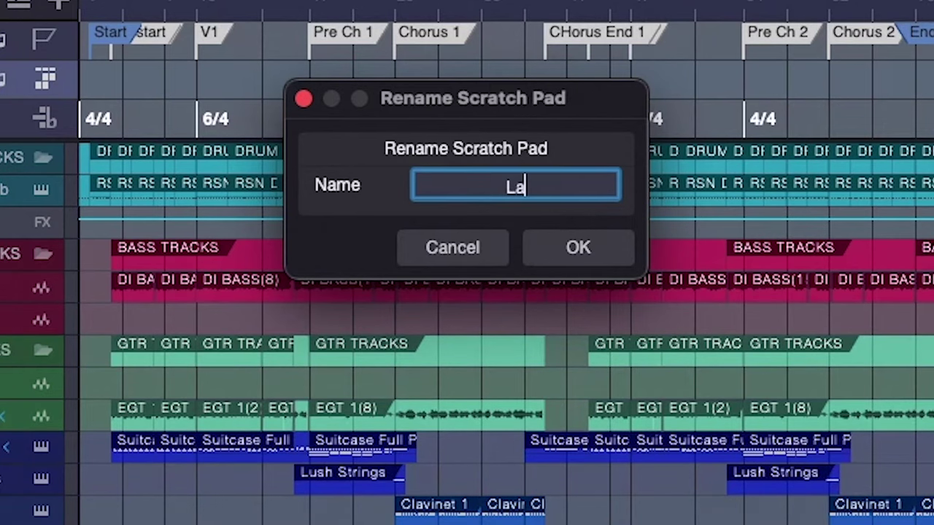
{"action": "type", "text": "test ver"}
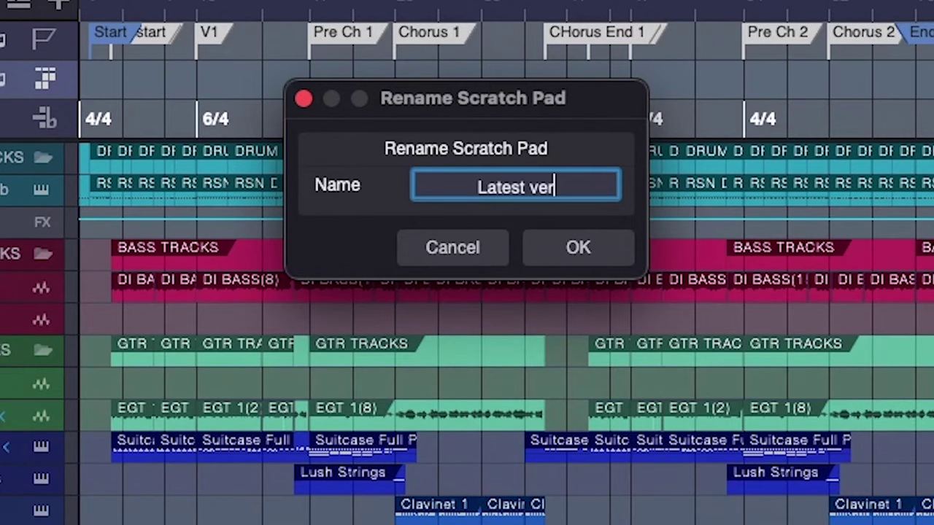
{"action": "type", "text": "sion"}
{"action": "key", "text": "Return"}
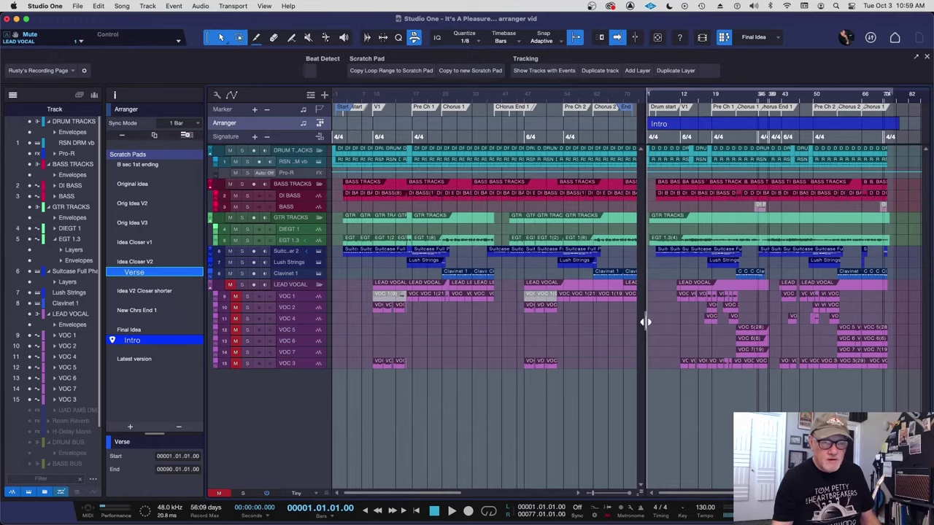
{"action": "left_click_drag", "start_coordinate": [644, 324], "coordinate": [365, 306]}
Fit the whole song in view, delete the Intro arranger section, and play from bar 15.
{"action": "left_click_drag", "start_coordinate": [448, 97], "coordinate": [473, 116]}
{"action": "key", "text": "z"}
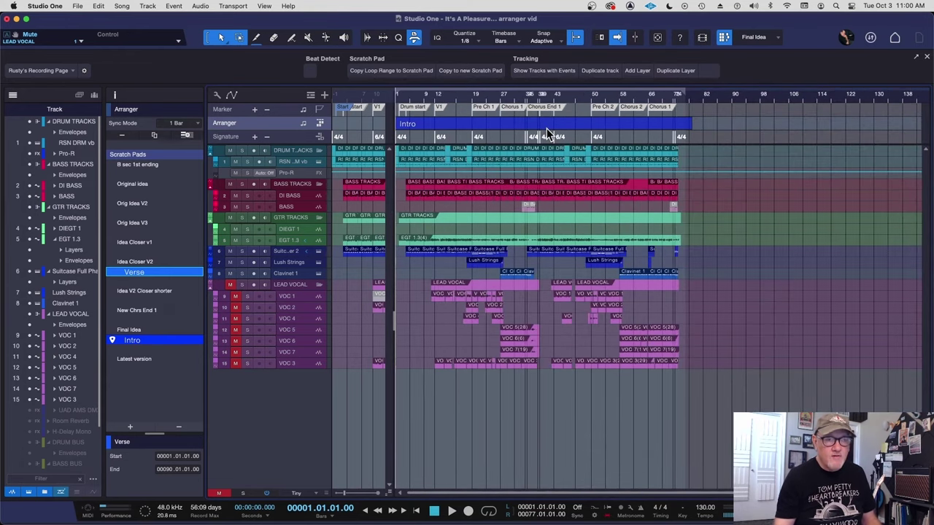
{"action": "key", "text": "Delete"}
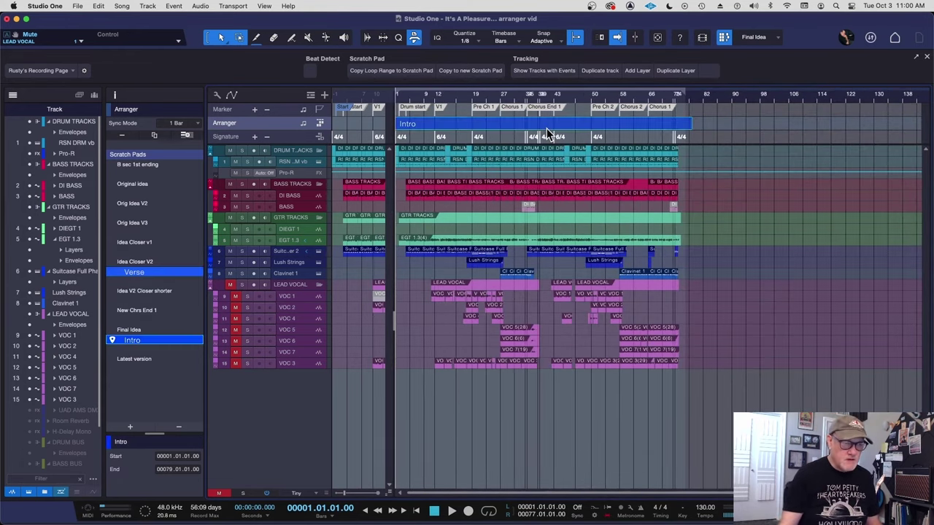
{"action": "left_click", "coordinate": [319, 43]}
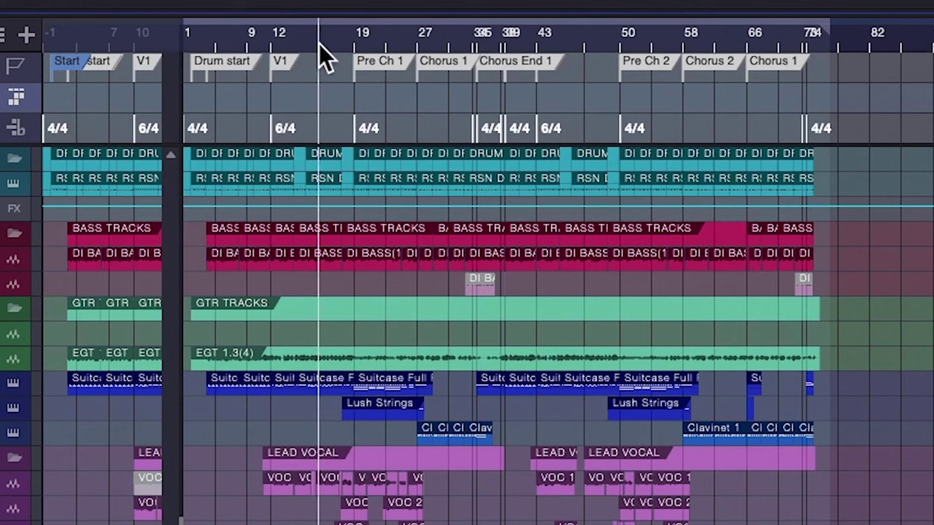